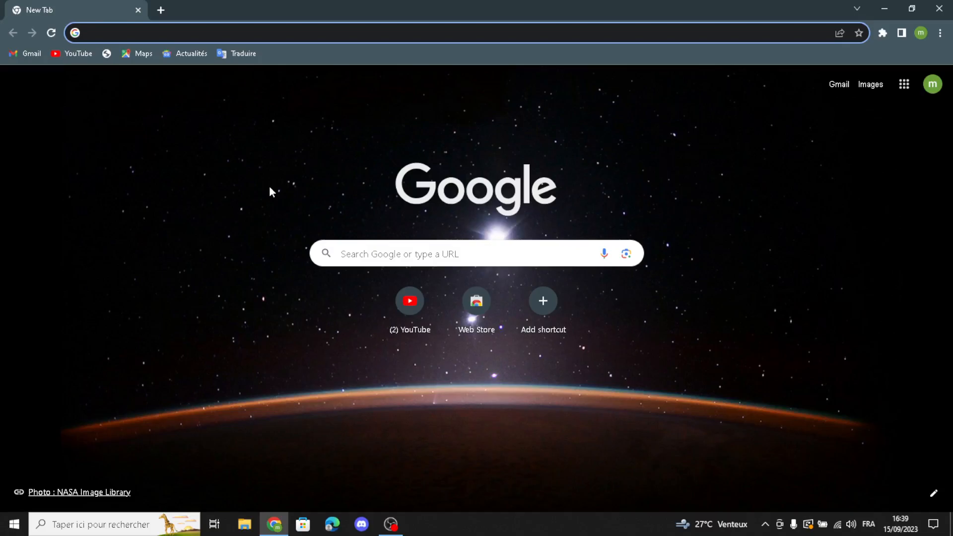
Search Google for shopify and open the Shopify free-trial page
{"action": "key", "text": "Down"}
{"action": "key", "text": "Return"}
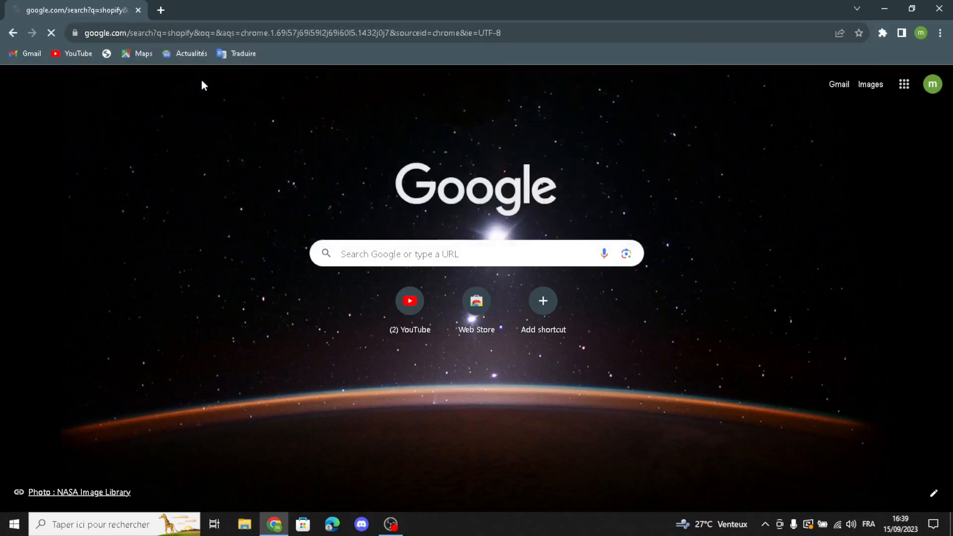
{"action": "left_click", "coordinate": [166, 230]}
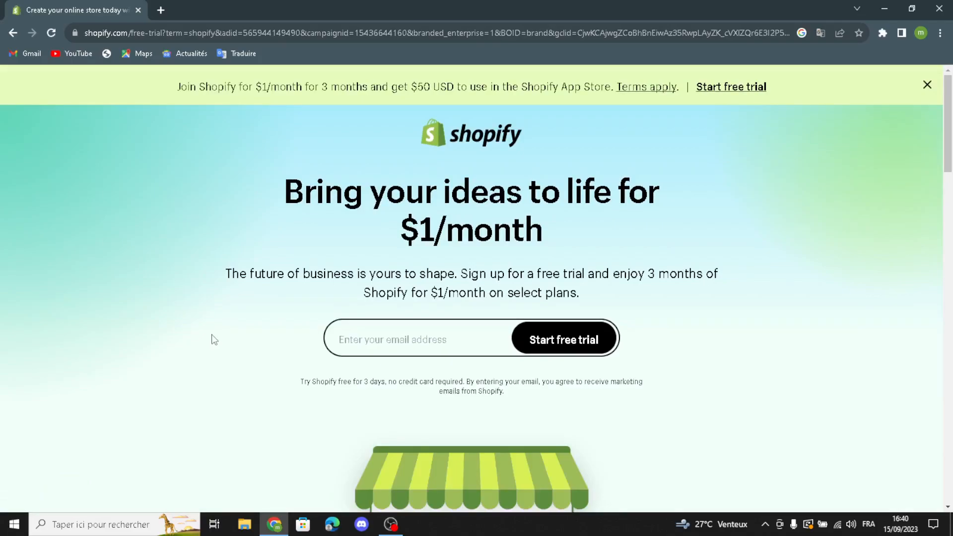
Enter the account's e-mail address and start the Shopify free trial
{"action": "left_click", "coordinate": [337, 336]}
{"action": "left_click", "coordinate": [414, 373]}
{"action": "left_click", "coordinate": [552, 353]}
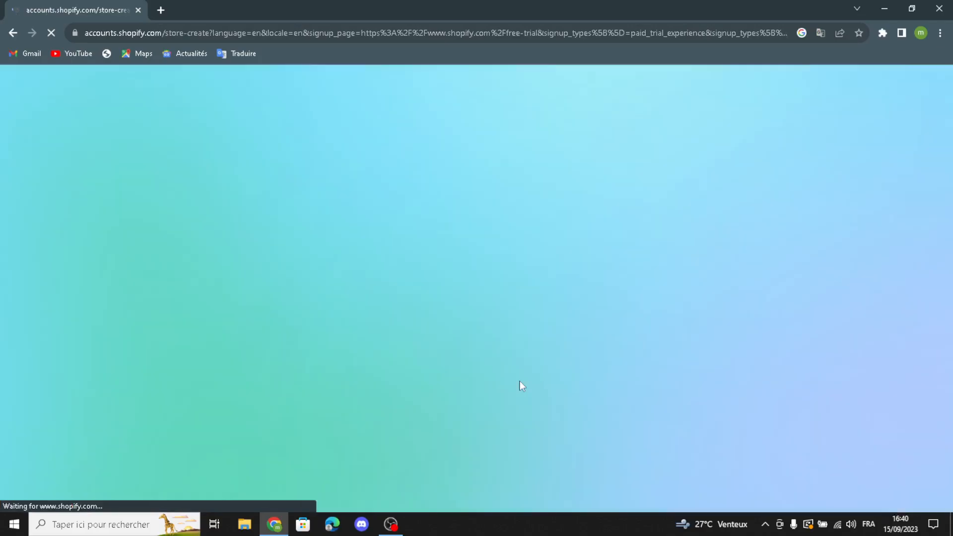
Skip all the setup questions and create the store with Morocco as its business location, using the existing account
{"action": "scroll", "coordinate": [587, 423], "scroll_direction": "down", "scroll_amount": 2}
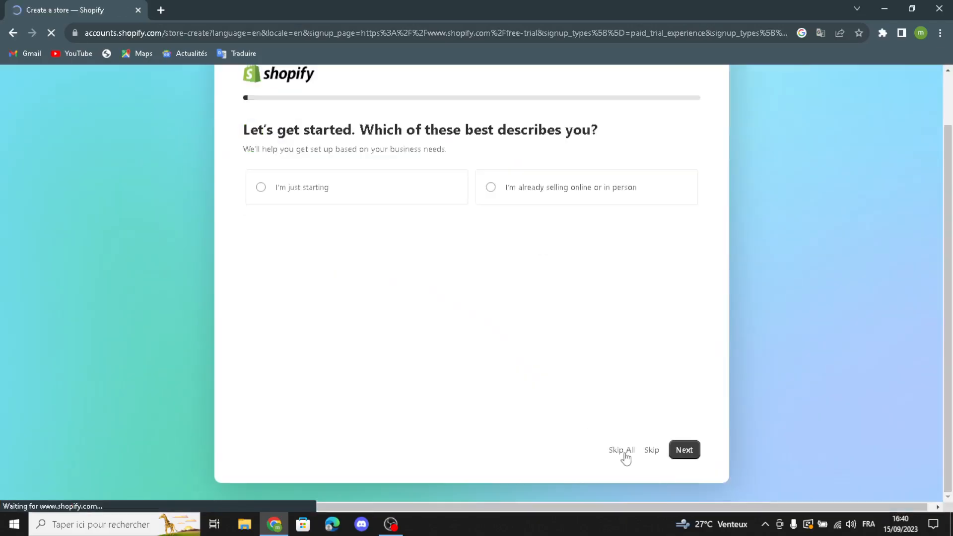
{"action": "left_click", "coordinate": [624, 453]}
{"action": "left_click", "coordinate": [598, 379]}
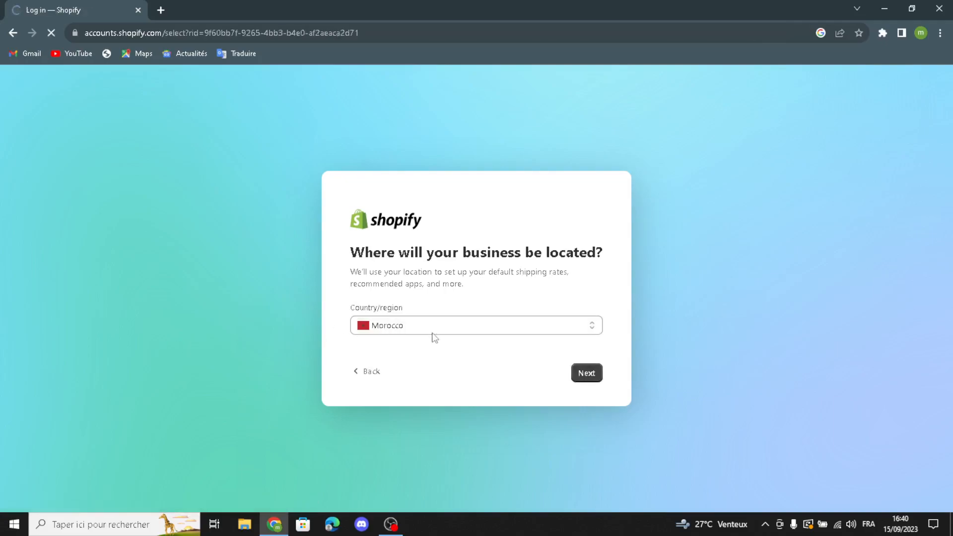
{"action": "left_click", "coordinate": [472, 308]}
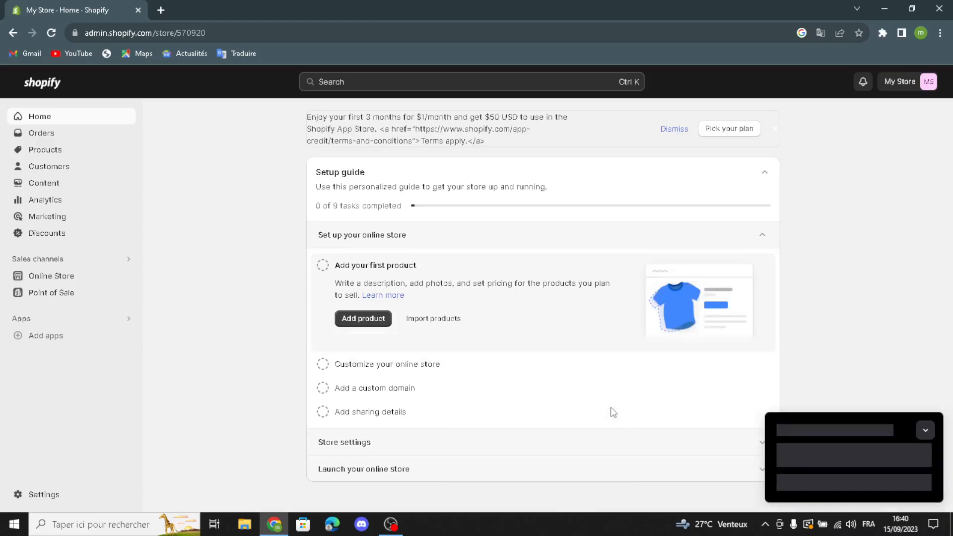
Collapse the trial notice and add the free Dawn theme to the online store's theme library
{"action": "left_click", "coordinate": [924, 396]}
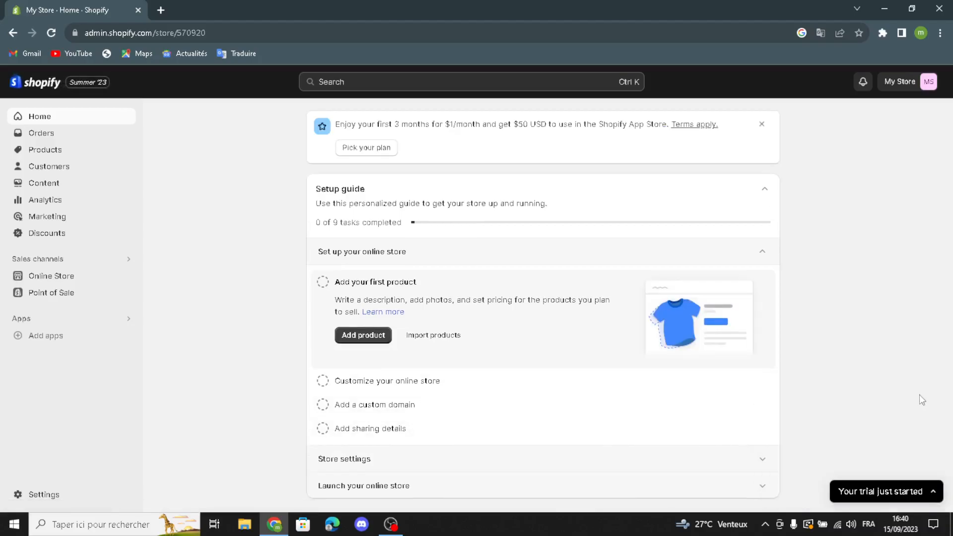
{"action": "left_click", "coordinate": [73, 281]}
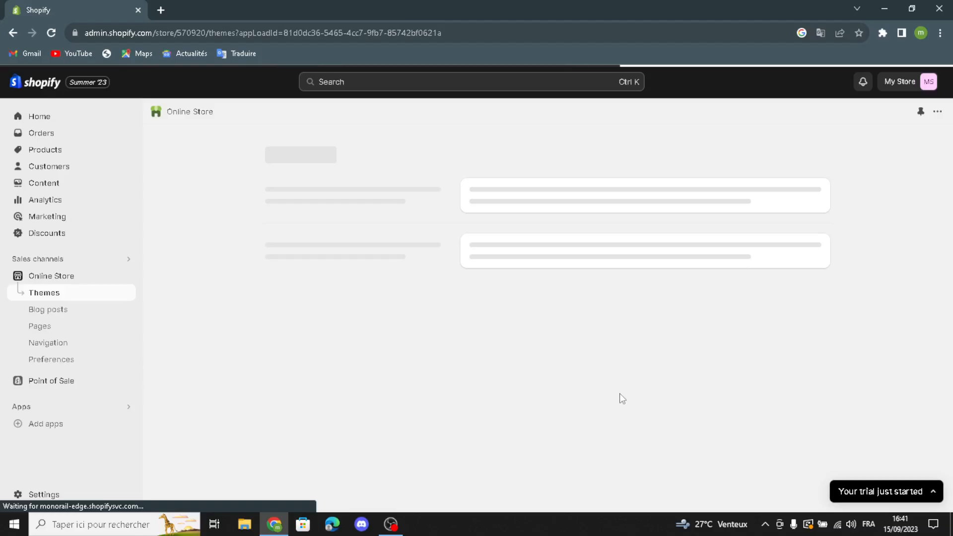
{"action": "scroll", "coordinate": [906, 420], "scroll_direction": "down", "scroll_amount": 4}
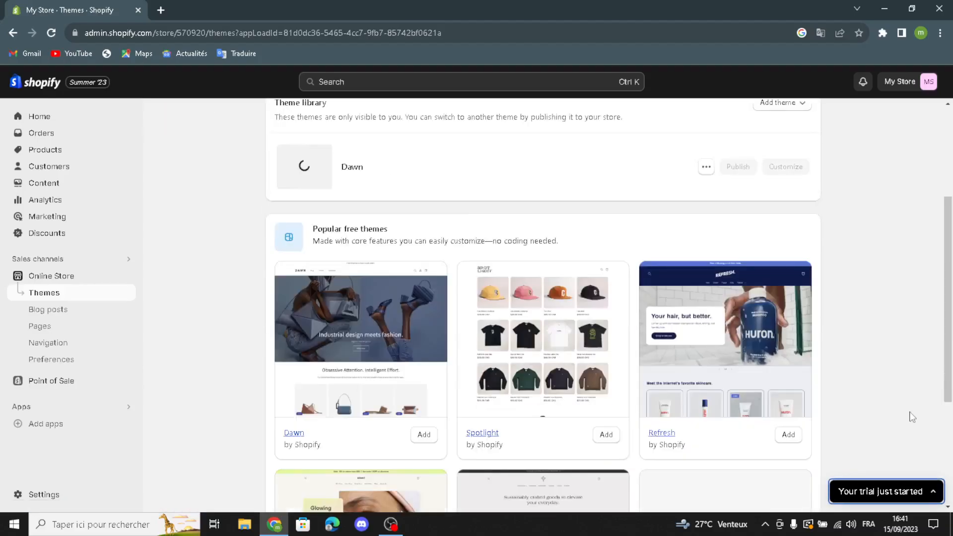
{"action": "scroll", "coordinate": [906, 420], "scroll_direction": "down", "scroll_amount": 1}
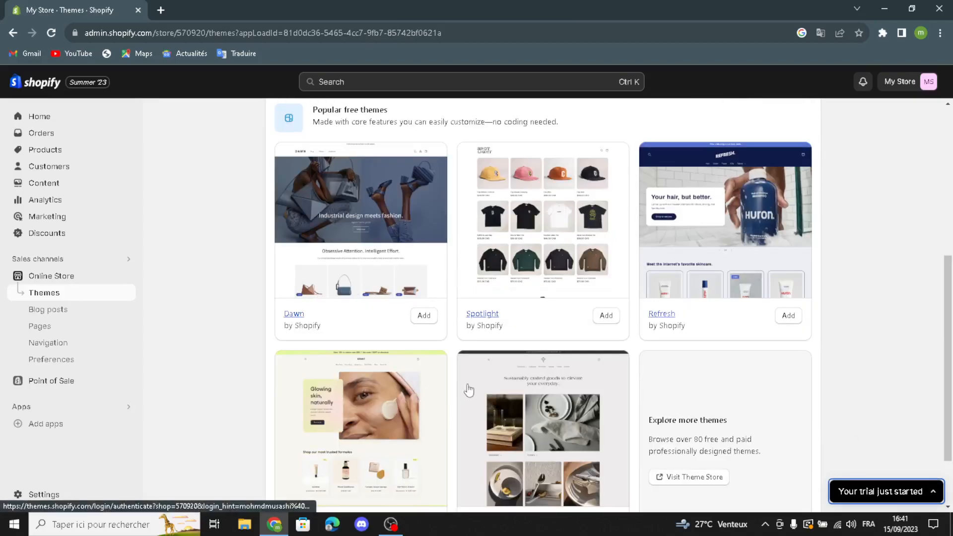
{"action": "left_click", "coordinate": [423, 316]}
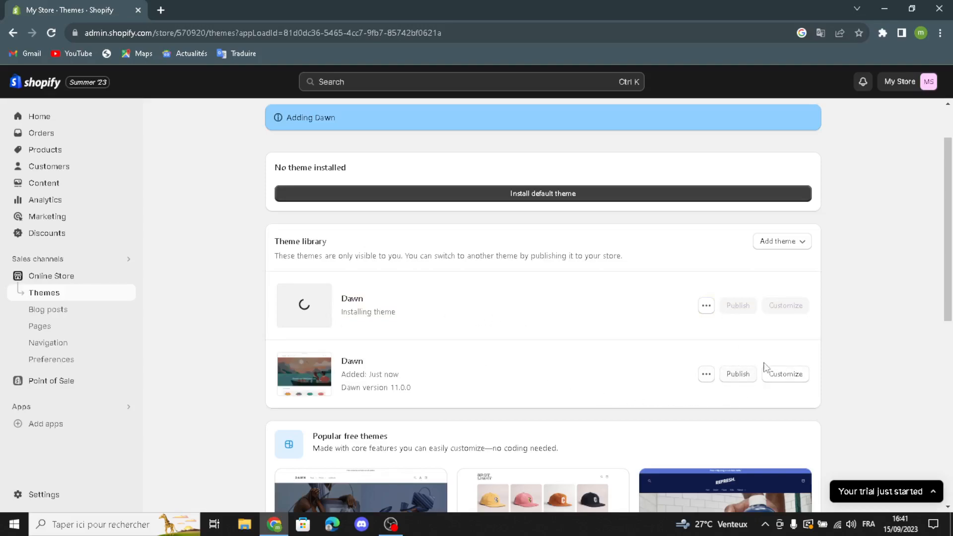
Publish the installed Dawn theme and open it for customization
{"action": "left_click", "coordinate": [734, 375]}
{"action": "left_click", "coordinate": [628, 394]}
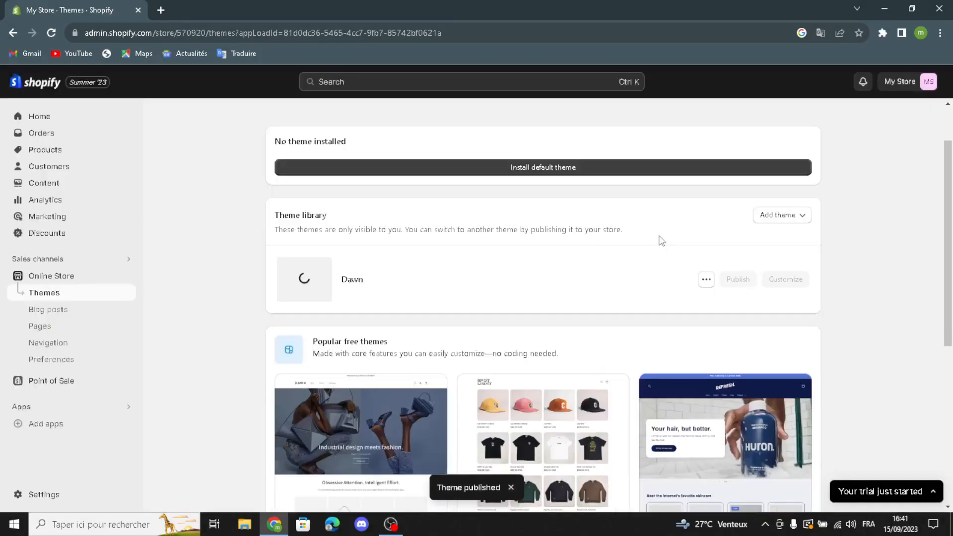
{"action": "left_click", "coordinate": [785, 356]}
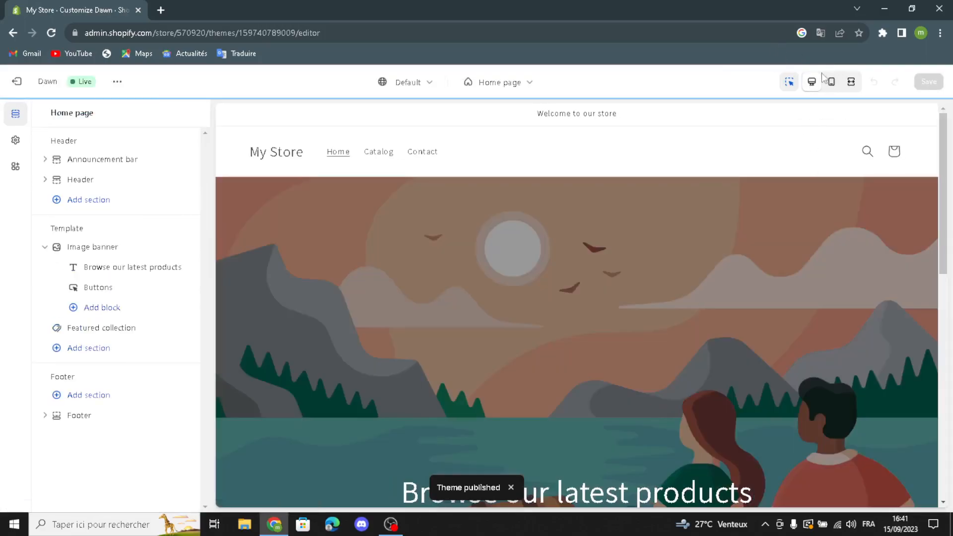
Preview the home page in mobile and fullscreen layouts, and return to the desktop view
{"action": "scroll", "coordinate": [767, 228], "scroll_direction": "down", "scroll_amount": 5}
{"action": "left_click", "coordinate": [831, 81]}
{"action": "scroll", "coordinate": [685, 322], "scroll_direction": "up", "scroll_amount": 5}
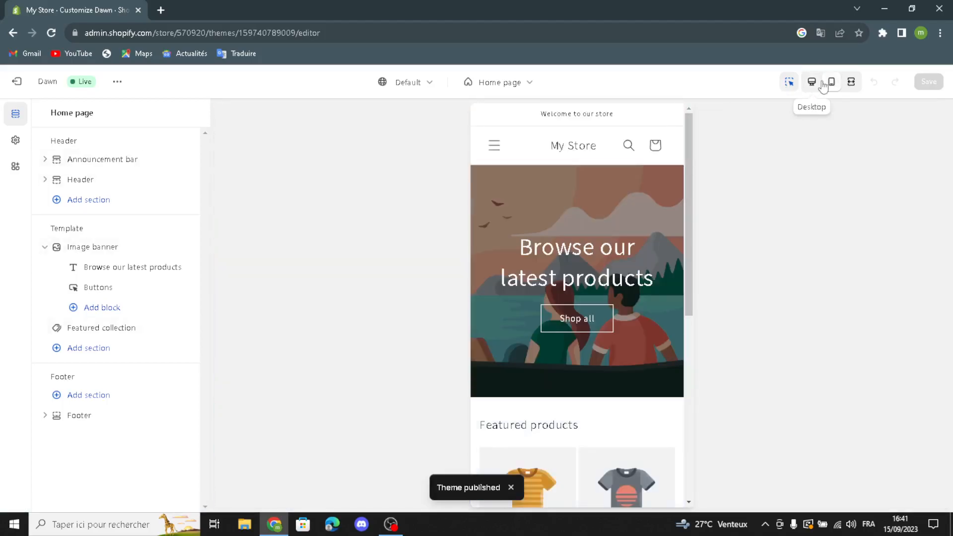
{"action": "left_click", "coordinate": [851, 82]}
{"action": "scroll", "coordinate": [814, 187], "scroll_direction": "down", "scroll_amount": 3}
{"action": "scroll", "coordinate": [814, 187], "scroll_direction": "up", "scroll_amount": 1}
{"action": "left_click", "coordinate": [812, 81]}
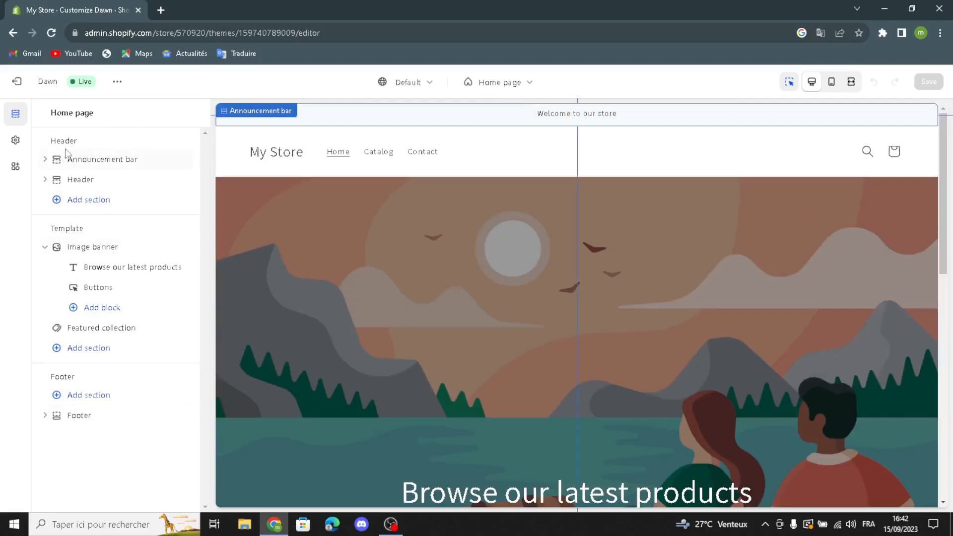
In the announcement bar settings, turn on the desktop social media icons and auto-rotating announcements, keeping color Scheme 1
{"action": "left_click", "coordinate": [70, 158]}
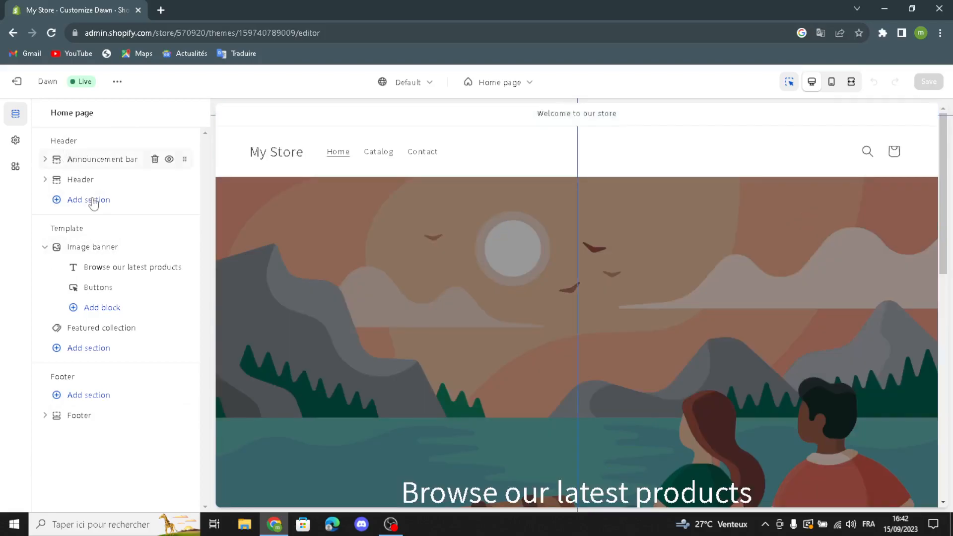
{"action": "left_click", "coordinate": [108, 207]}
{"action": "left_click", "coordinate": [49, 298]}
{"action": "left_click", "coordinate": [46, 355]}
{"action": "left_click", "coordinate": [70, 409]}
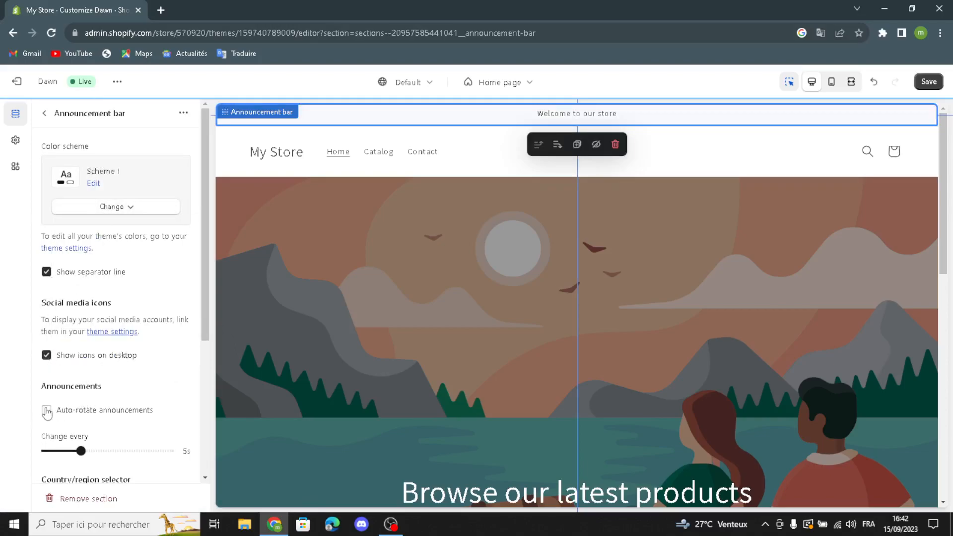
Enable the country/region selector and the language selector for the announcement bar, and return to the section list
{"action": "scroll", "coordinate": [132, 437], "scroll_direction": "down", "scroll_amount": 3}
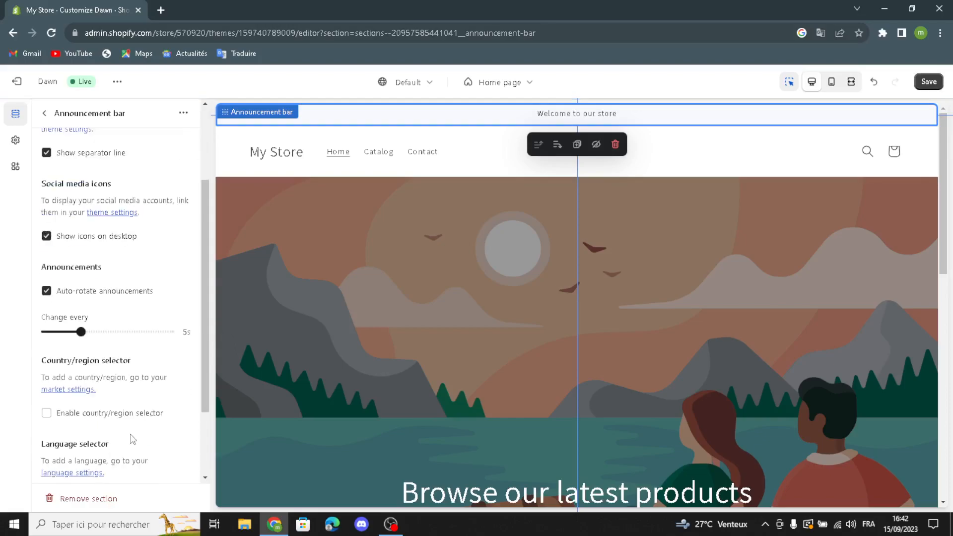
{"action": "left_click", "coordinate": [54, 419]}
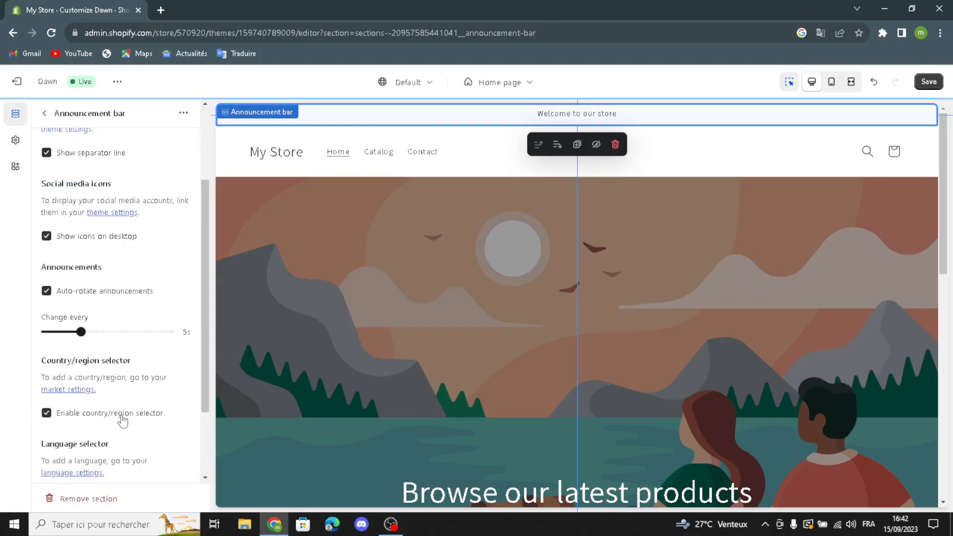
{"action": "scroll", "coordinate": [119, 432], "scroll_direction": "down", "scroll_amount": 2}
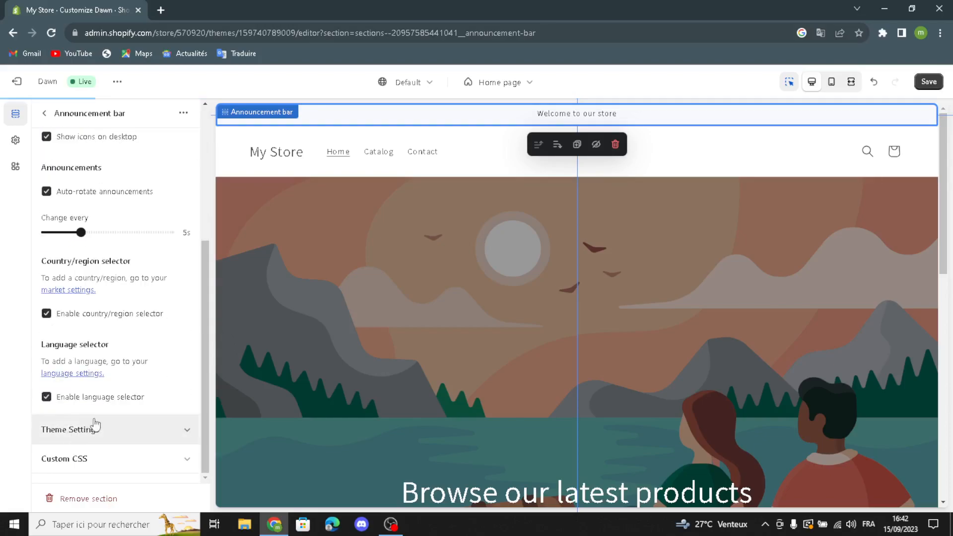
{"action": "scroll", "coordinate": [100, 278], "scroll_direction": "up", "scroll_amount": 4}
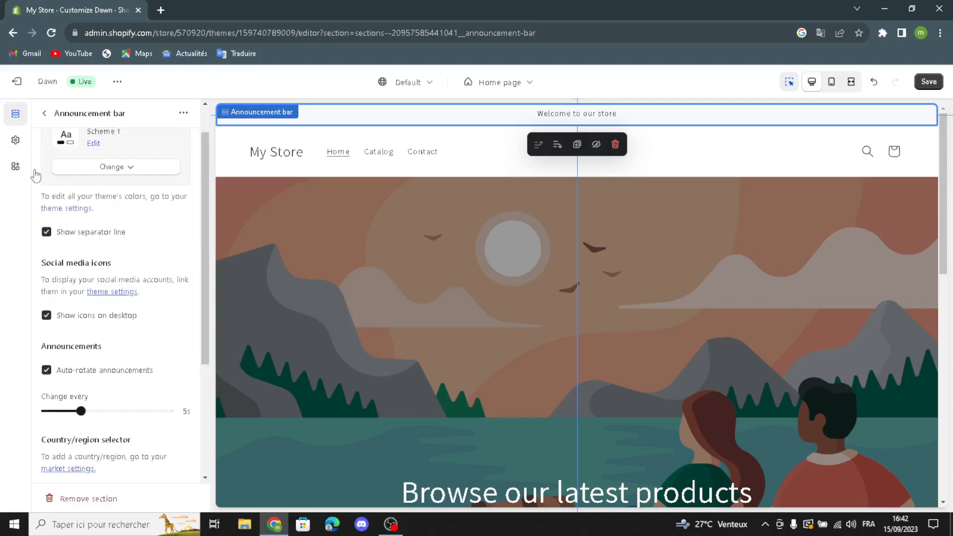
{"action": "left_click", "coordinate": [44, 113]}
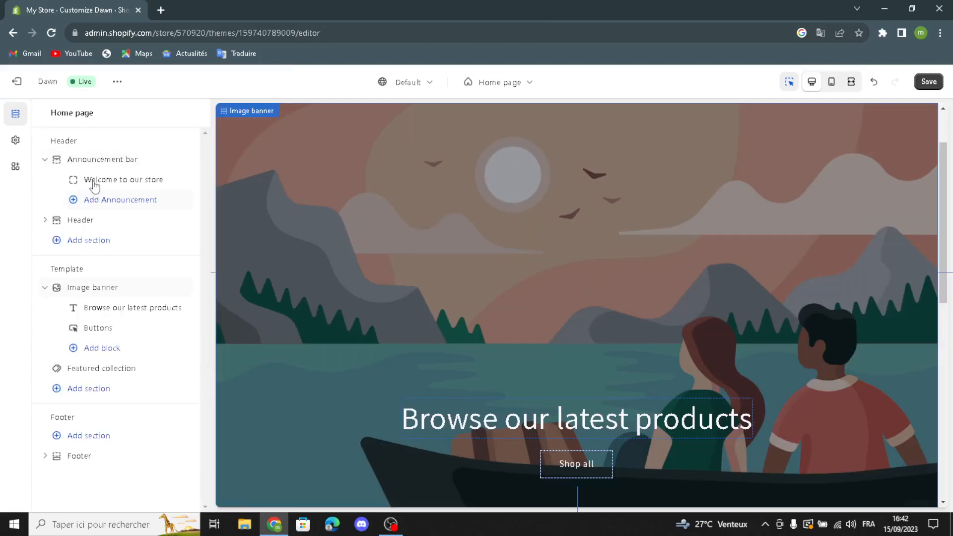
Link the "Welcome to our store" announcement to All collections, keeping its text
{"action": "left_click", "coordinate": [92, 181]}
{"action": "left_click", "coordinate": [129, 164]}
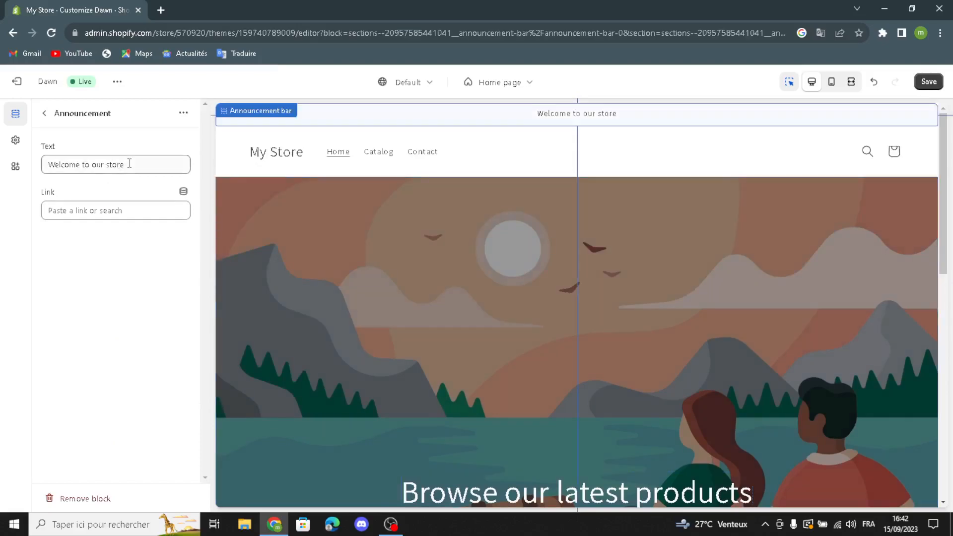
{"action": "triple_click", "coordinate": [135, 164]}
{"action": "left_click", "coordinate": [165, 159]}
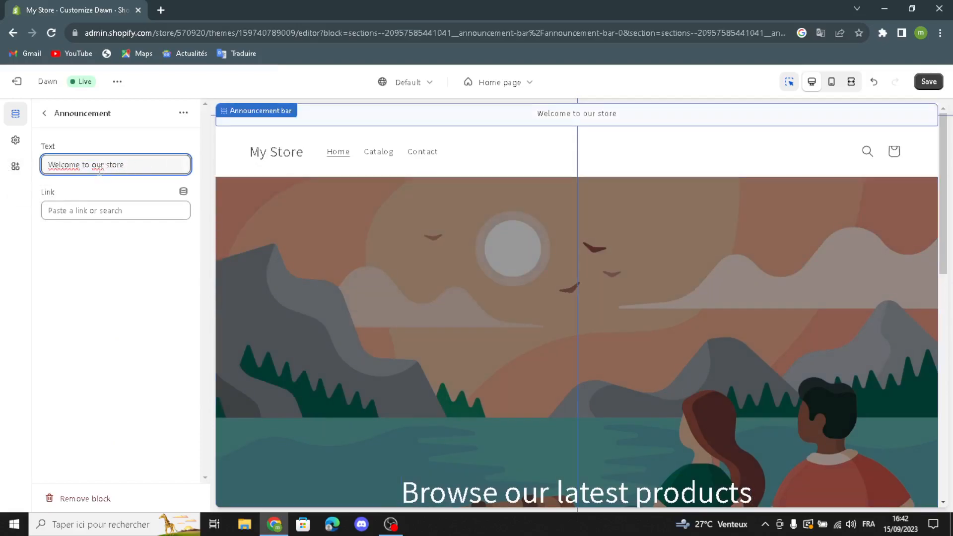
{"action": "left_click", "coordinate": [117, 213]}
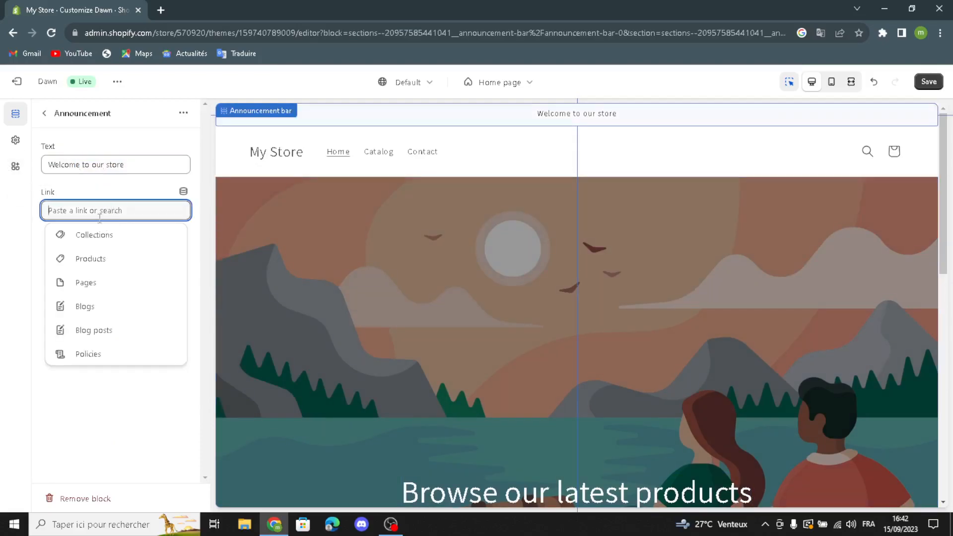
{"action": "left_click", "coordinate": [92, 187]}
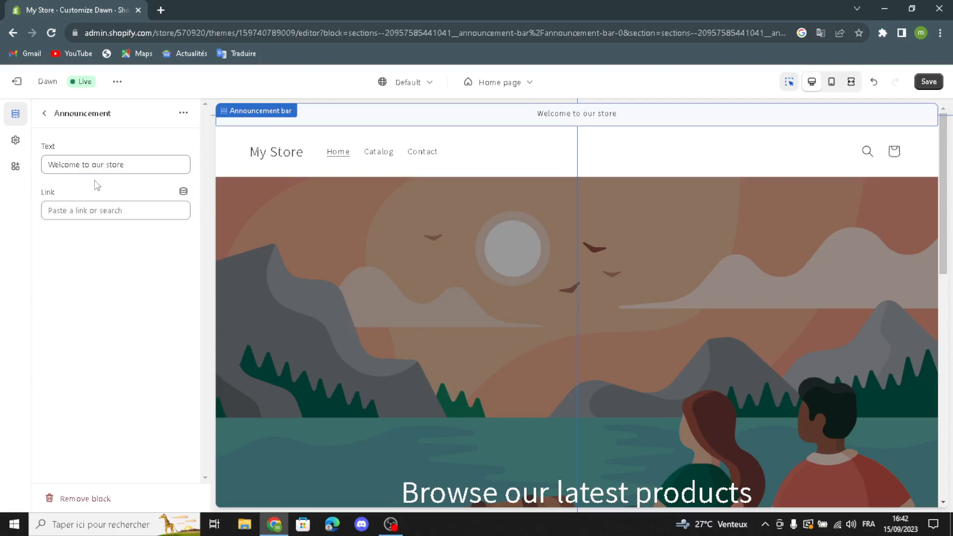
{"action": "left_click", "coordinate": [83, 212]}
{"action": "left_click", "coordinate": [85, 232]}
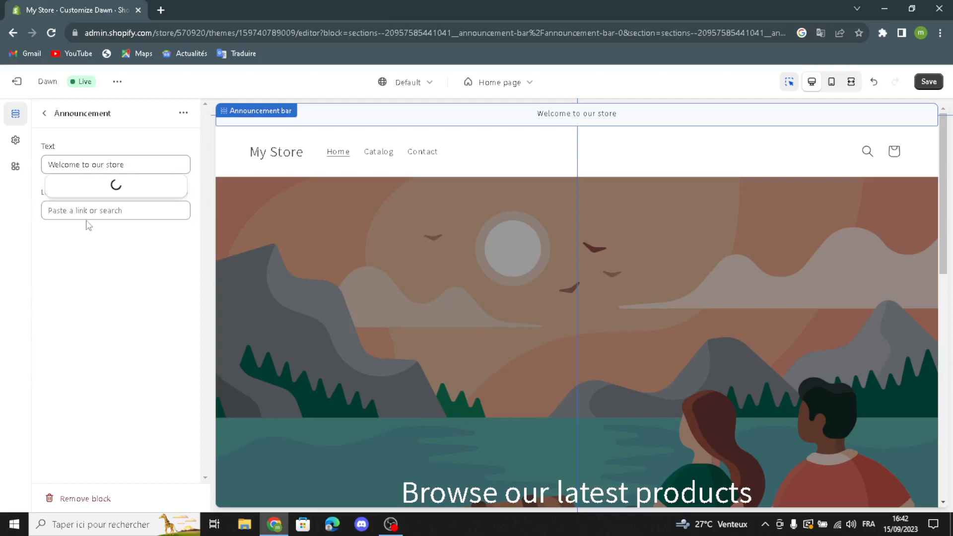
{"action": "left_click", "coordinate": [102, 164]}
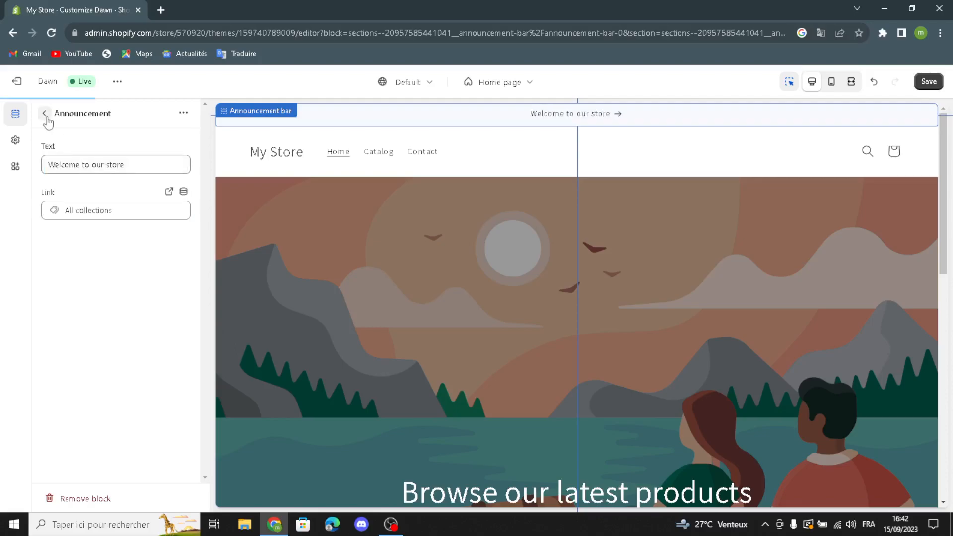
{"action": "left_click", "coordinate": [45, 113]}
Set the header's desktop logo position to Top center
{"action": "left_click", "coordinate": [90, 220]}
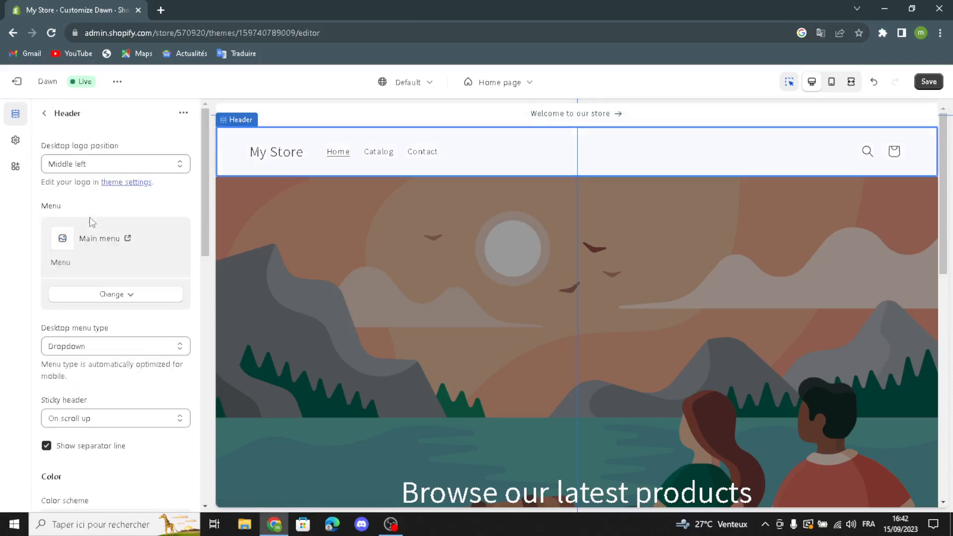
{"action": "left_click", "coordinate": [107, 170]}
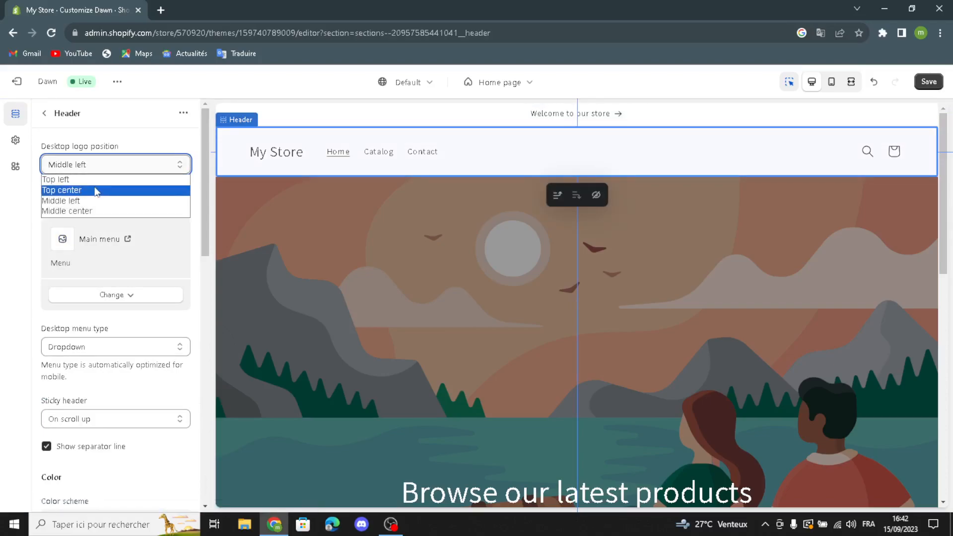
{"action": "left_click", "coordinate": [96, 187]}
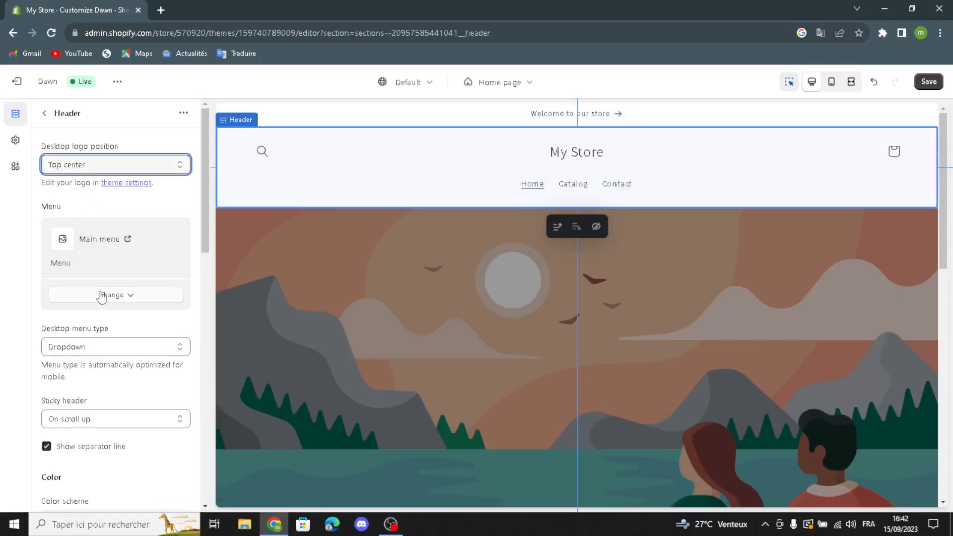
Choose Dropdown as the header's desktop menu type and On scroll up for the sticky header
{"action": "left_click", "coordinate": [67, 347]}
{"action": "left_click", "coordinate": [63, 361]}
{"action": "scroll", "coordinate": [78, 361], "scroll_direction": "down", "scroll_amount": 1}
{"action": "left_click", "coordinate": [72, 353]}
{"action": "left_click", "coordinate": [70, 366]}
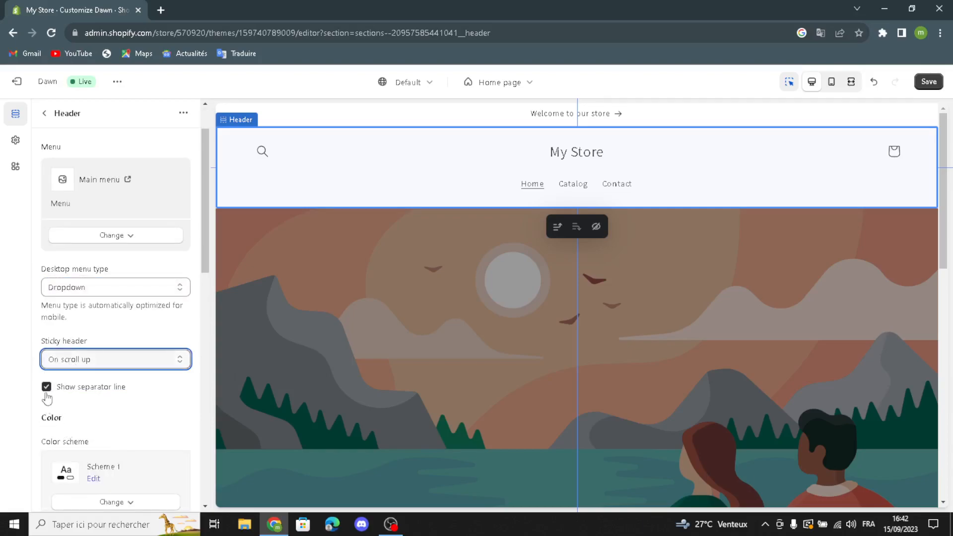
Review the header's color schemes, country/region and language selectors, mobile logo position, bottom margin and section padding
{"action": "scroll", "coordinate": [46, 399], "scroll_direction": "down", "scroll_amount": 2}
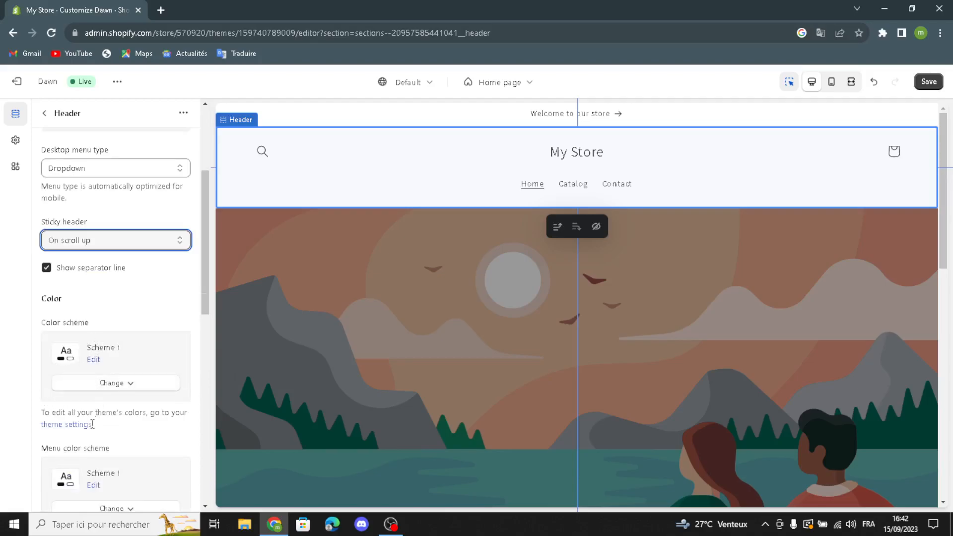
{"action": "scroll", "coordinate": [68, 456], "scroll_direction": "down", "scroll_amount": 3}
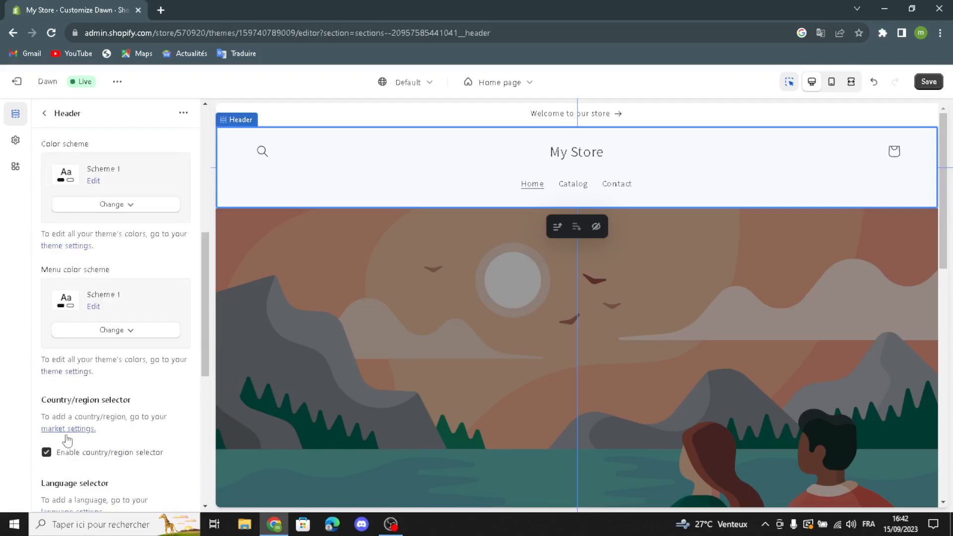
{"action": "scroll", "coordinate": [55, 455], "scroll_direction": "down", "scroll_amount": 1}
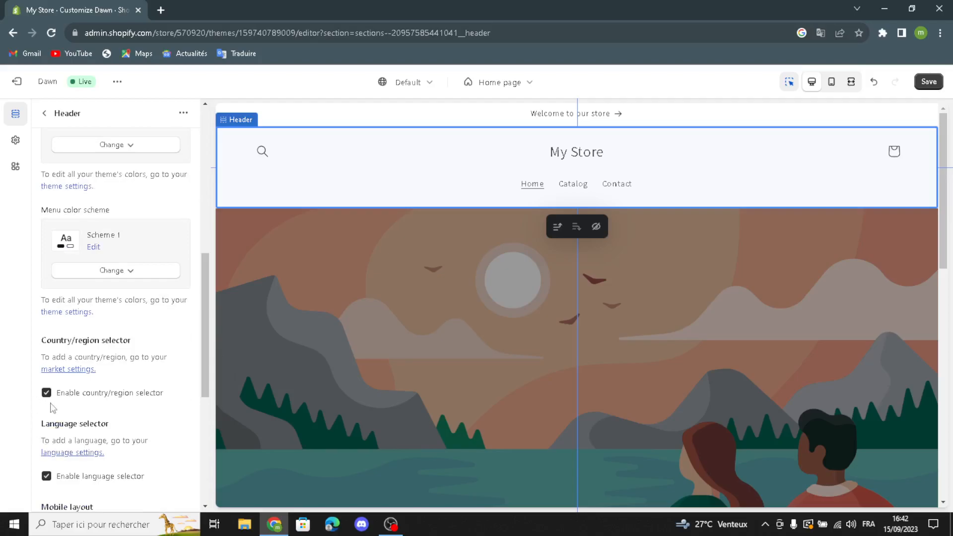
{"action": "scroll", "coordinate": [46, 467], "scroll_direction": "down", "scroll_amount": 1}
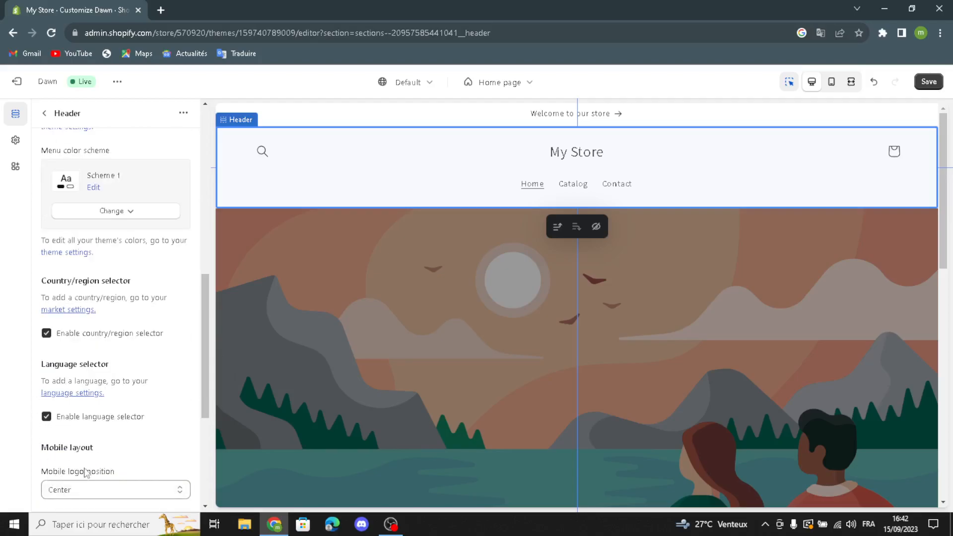
{"action": "scroll", "coordinate": [85, 472], "scroll_direction": "down", "scroll_amount": 1}
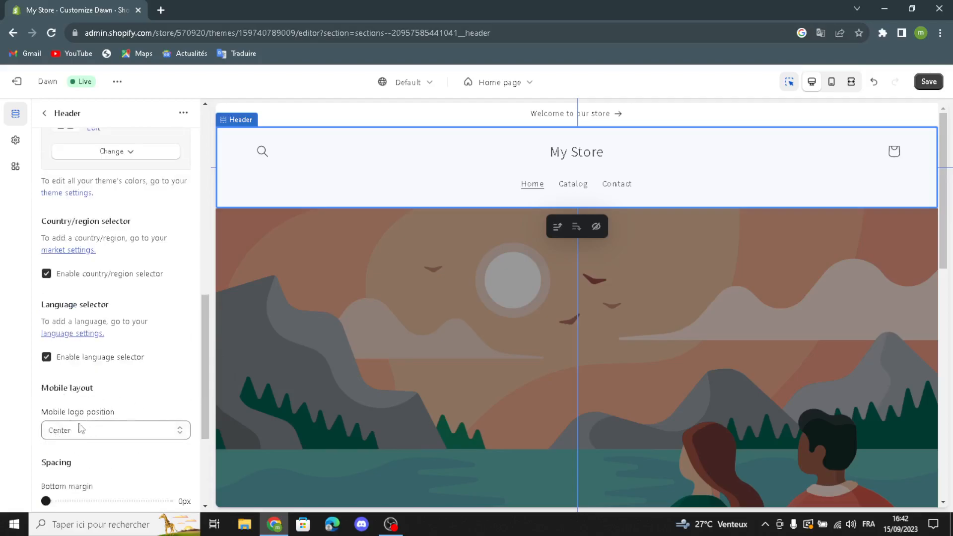
{"action": "scroll", "coordinate": [78, 451], "scroll_direction": "down", "scroll_amount": 1}
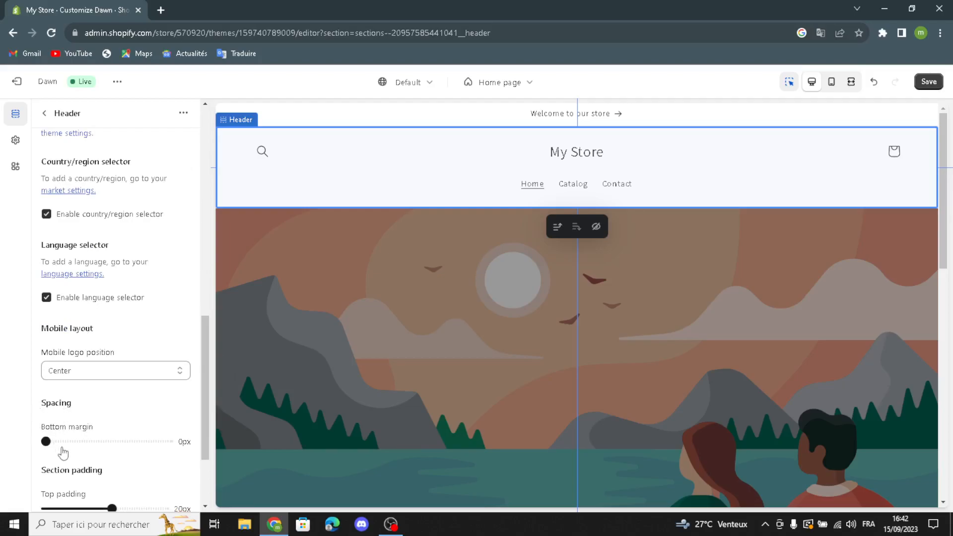
{"action": "scroll", "coordinate": [98, 458], "scroll_direction": "down", "scroll_amount": 1}
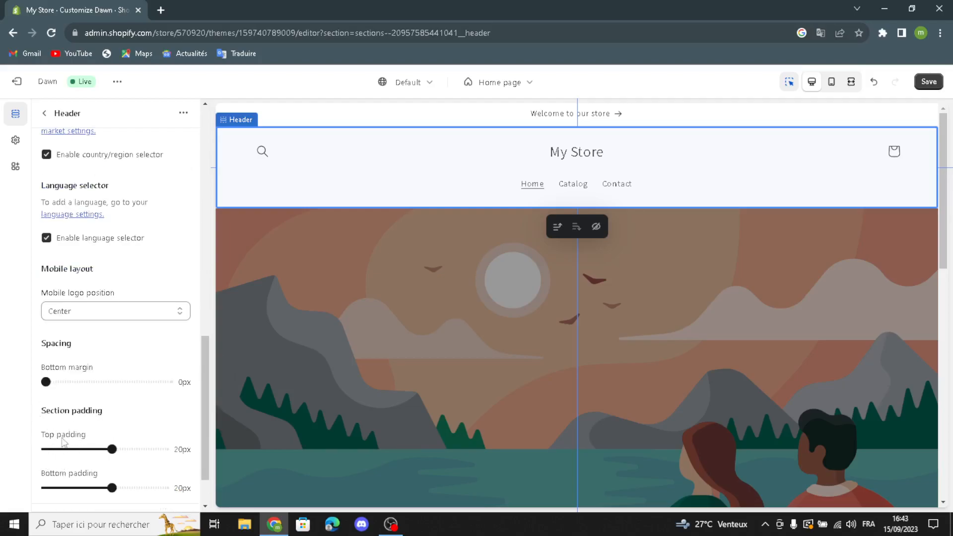
{"action": "scroll", "coordinate": [77, 485], "scroll_direction": "down", "scroll_amount": 1}
Expand the header's theme settings and choose Popup notification as the cart type
{"action": "left_click", "coordinate": [67, 457]}
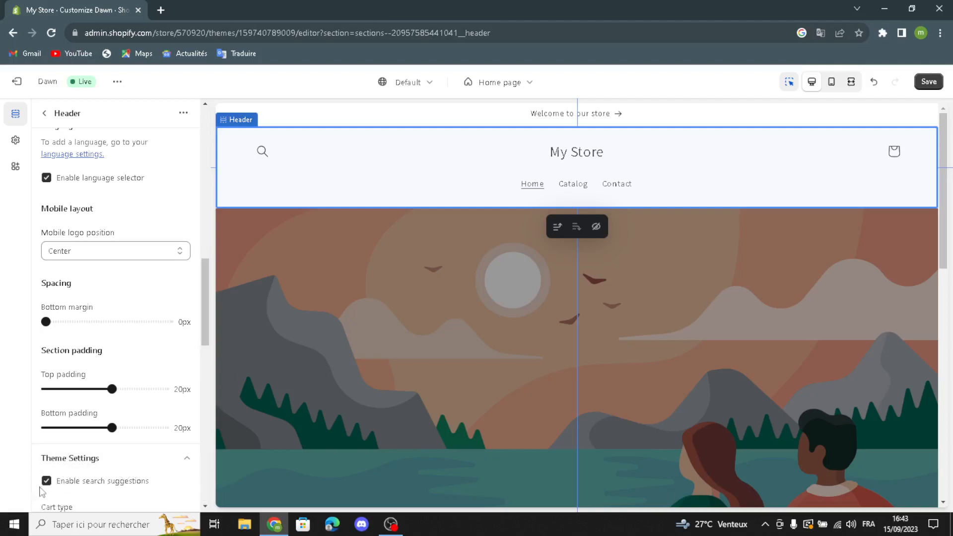
{"action": "scroll", "coordinate": [85, 481], "scroll_direction": "down", "scroll_amount": 2}
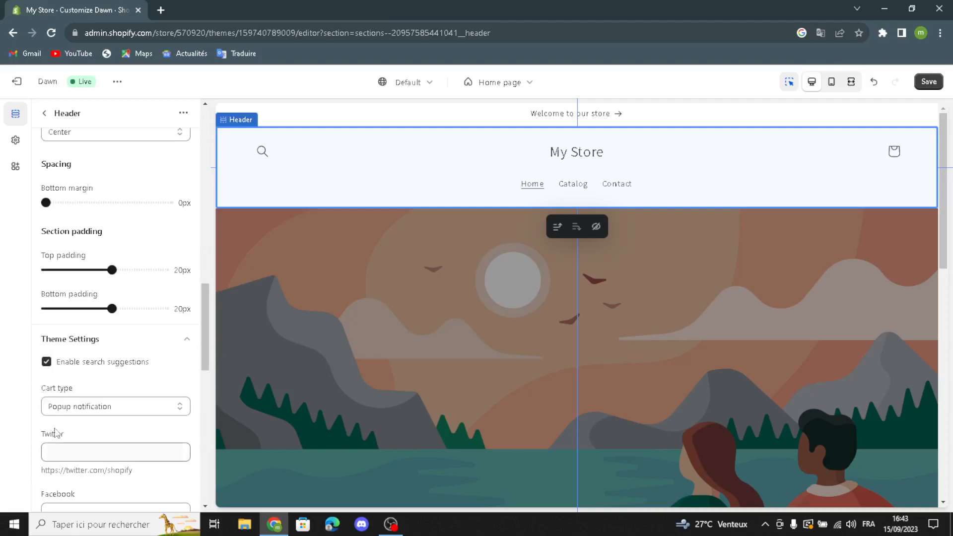
{"action": "left_click", "coordinate": [78, 408]}
{"action": "left_click", "coordinate": [78, 410]}
{"action": "left_click", "coordinate": [74, 411]}
{"action": "left_click", "coordinate": [74, 411]}
Go past the social media link fields and open the image selection for the store logo
{"action": "scroll", "coordinate": [73, 417], "scroll_direction": "down", "scroll_amount": 3}
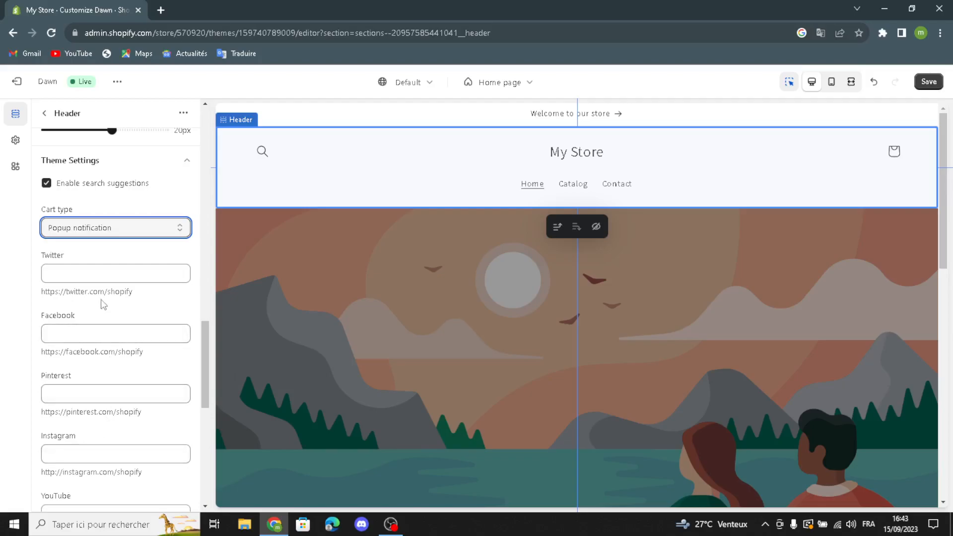
{"action": "scroll", "coordinate": [98, 331], "scroll_direction": "down", "scroll_amount": 7}
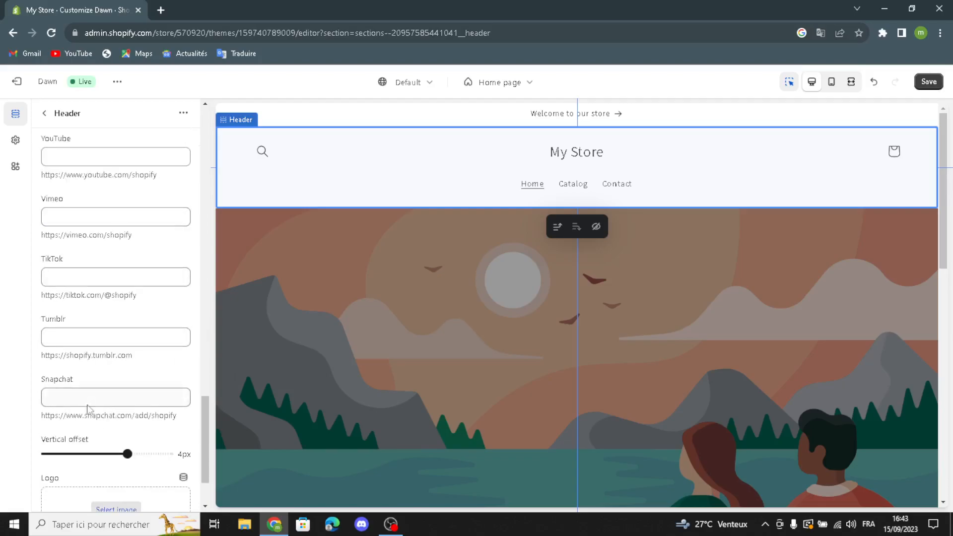
{"action": "scroll", "coordinate": [87, 404], "scroll_direction": "down", "scroll_amount": 2}
{"action": "left_click", "coordinate": [95, 423]}
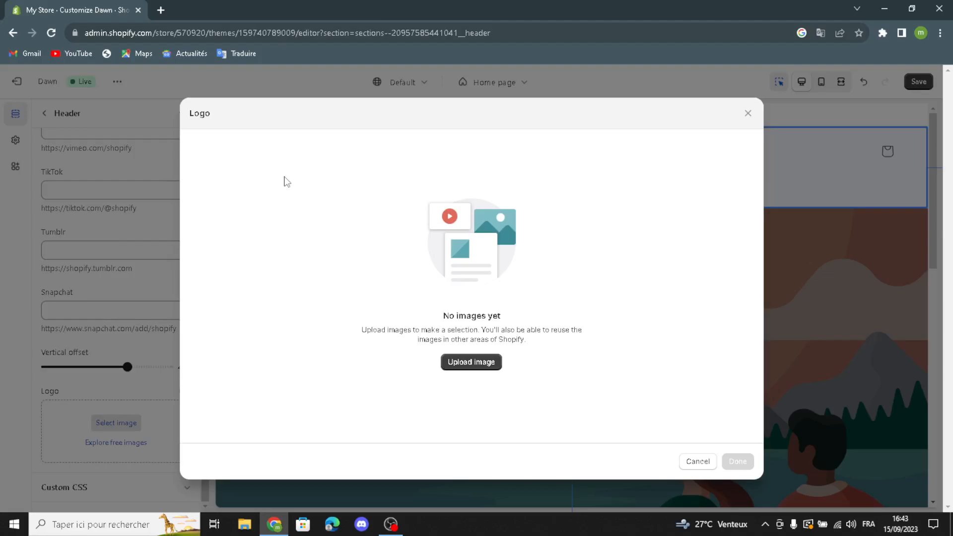
Search Google in a new browser tab for "collectible coins logo ideas"
{"action": "left_click", "coordinate": [161, 12]}
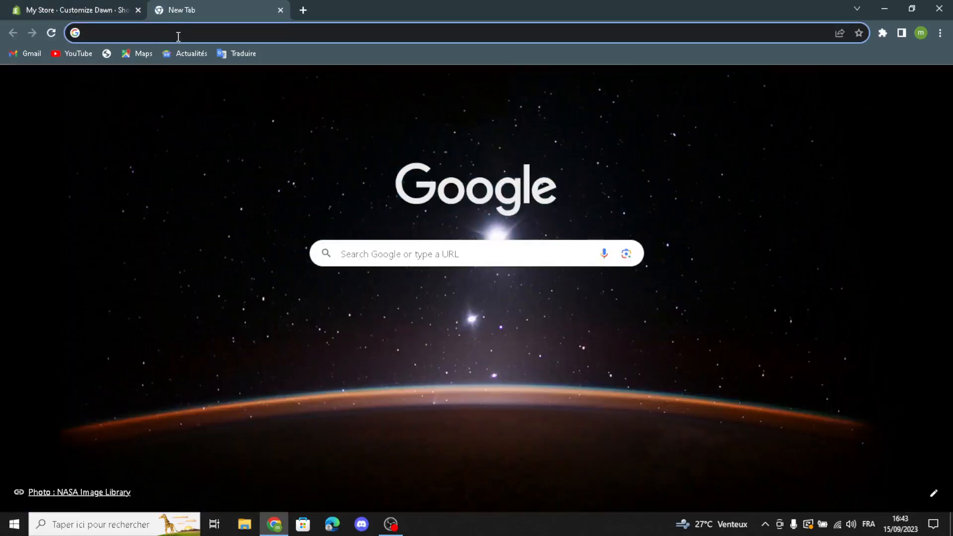
{"action": "type", "text": "co"}
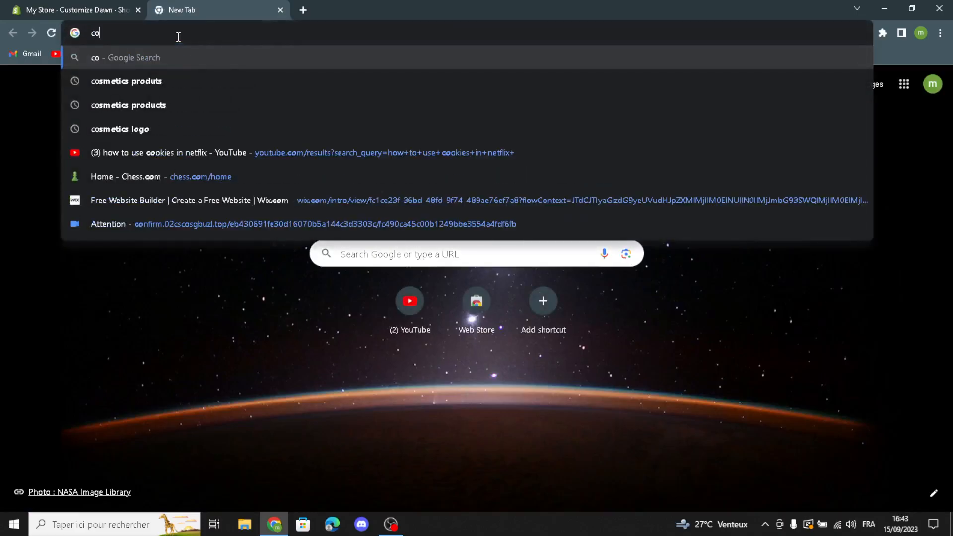
{"action": "type", "text": "llectibl"}
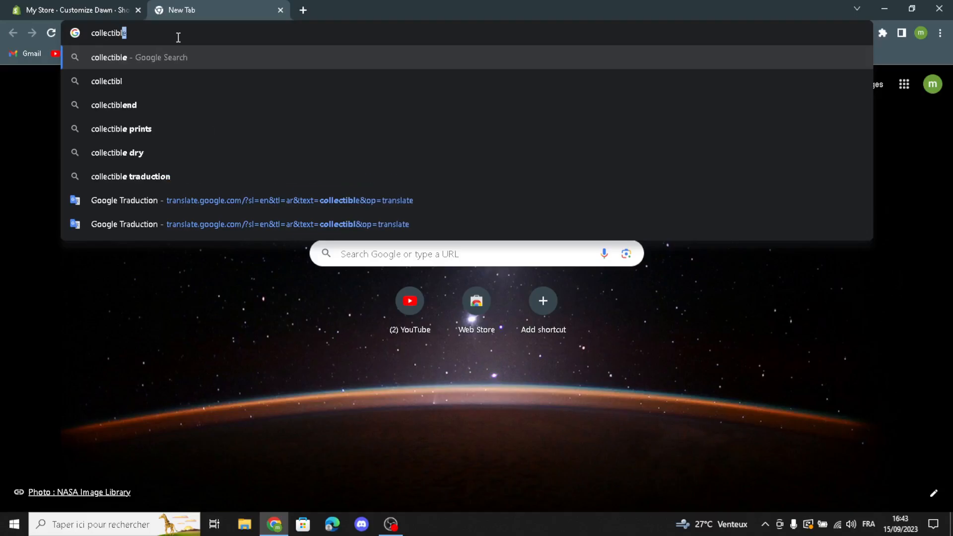
{"action": "type", "text": "e coi"}
{"action": "type", "text": "logo "}
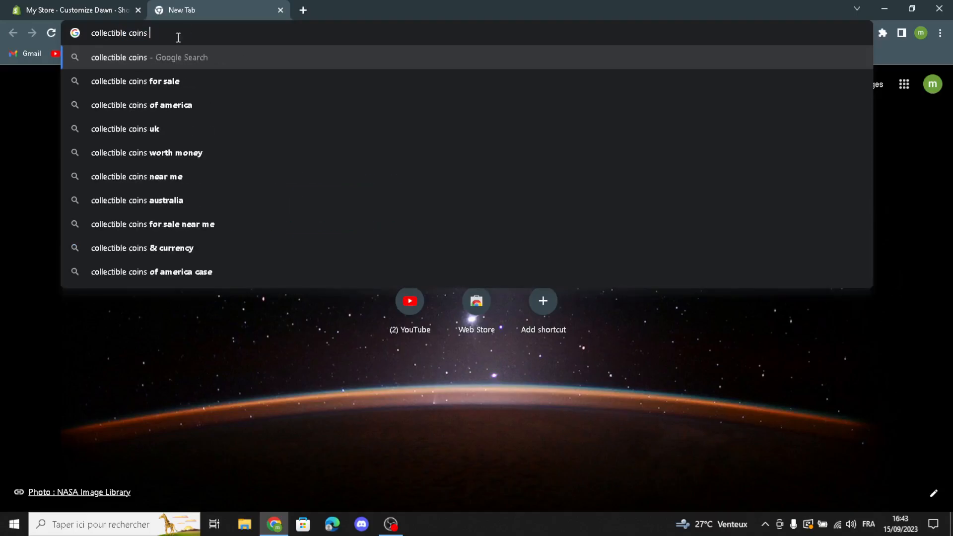
{"action": "type", "text": "ideas"}
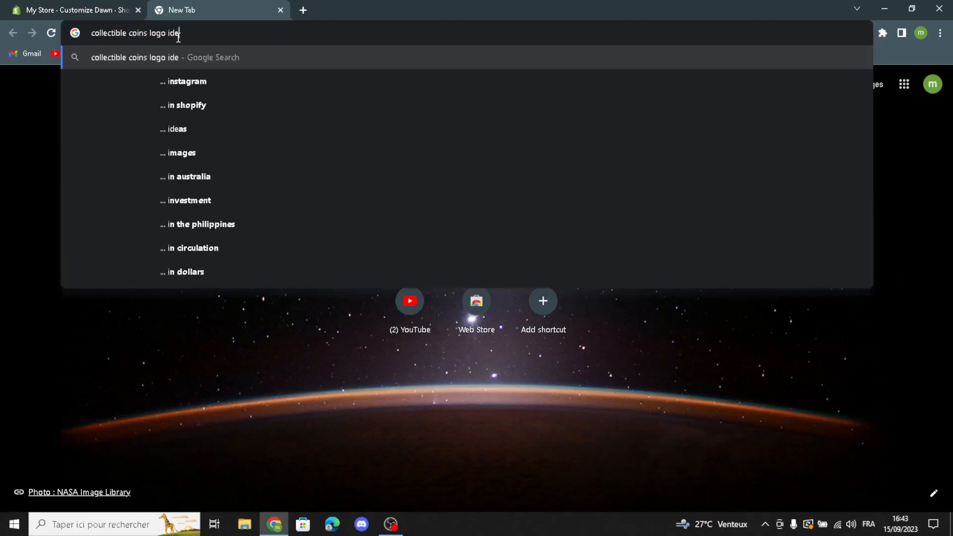
{"action": "key", "text": "Return"}
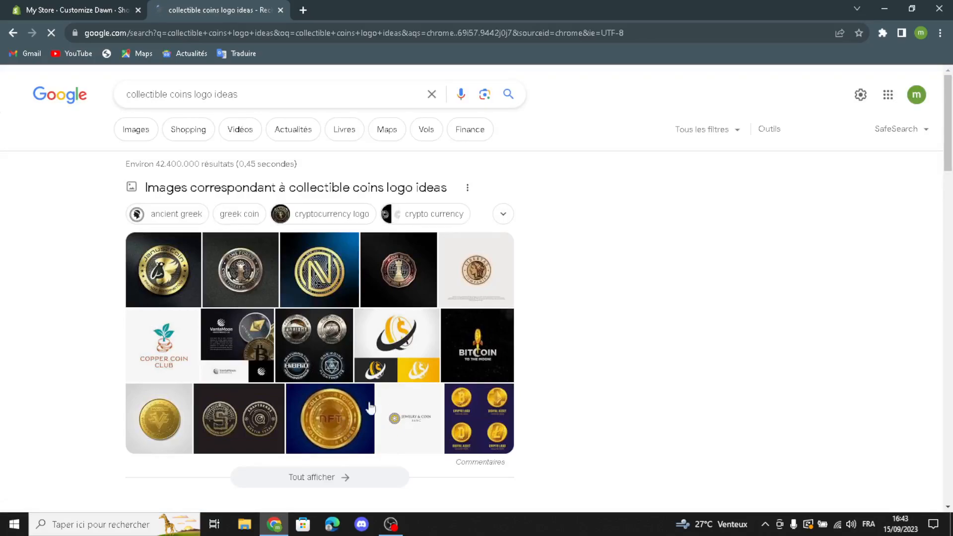
Upload the gold "N" coin image from the search results as the store logo, apply it, and return to the section list
{"action": "left_click_drag", "start_coordinate": [320, 271], "coordinate": [334, 314]}
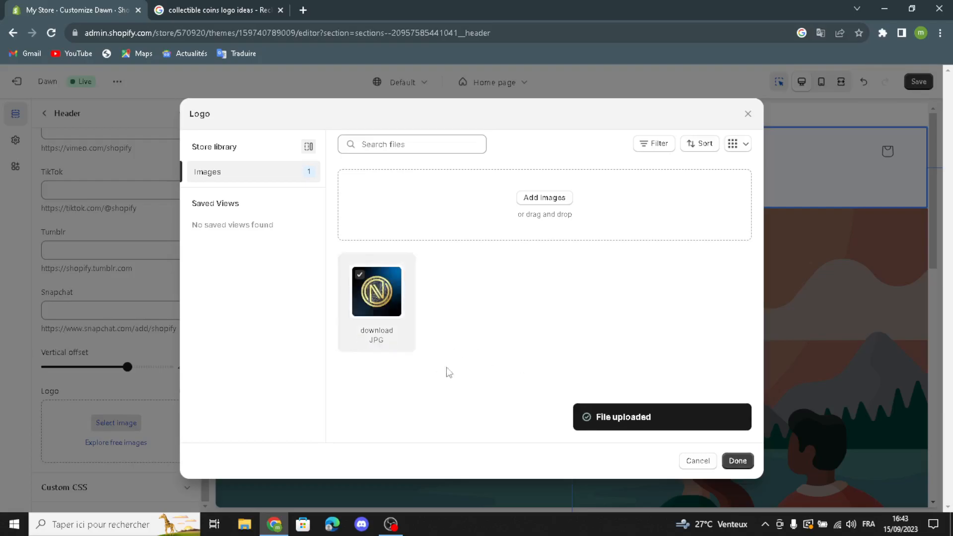
{"action": "left_click", "coordinate": [736, 460]}
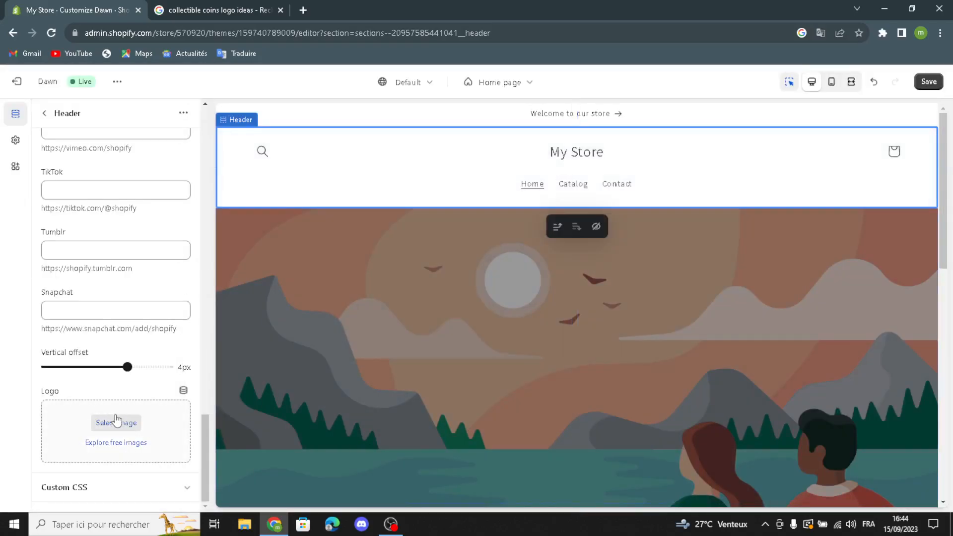
{"action": "scroll", "coordinate": [114, 422], "scroll_direction": "down", "scroll_amount": 1}
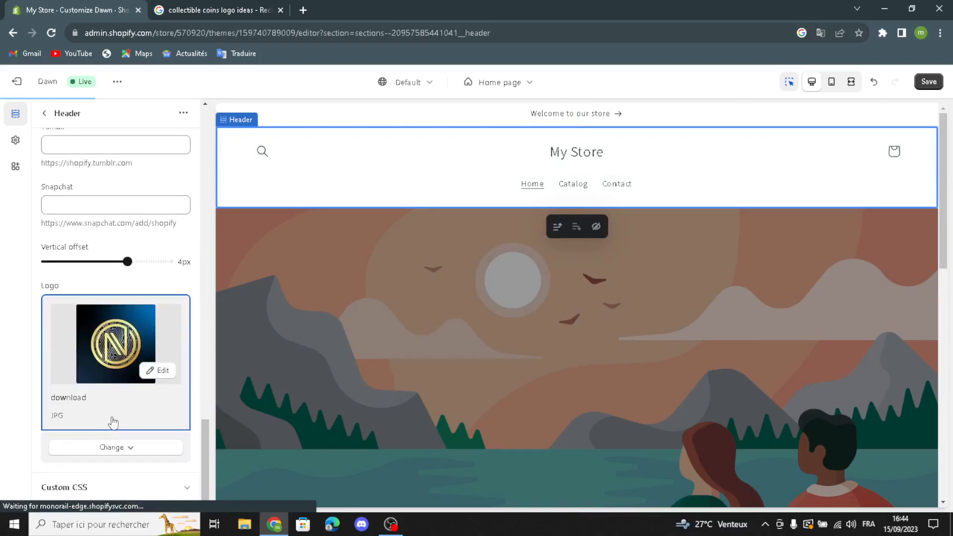
{"action": "right_click", "coordinate": [149, 458]}
{"action": "right_click", "coordinate": [147, 464]}
{"action": "left_click", "coordinate": [119, 465]}
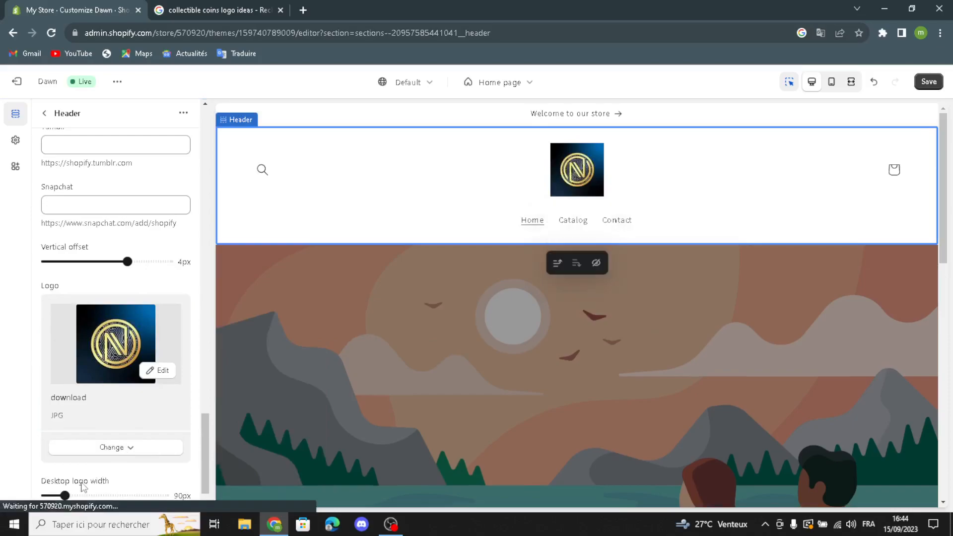
{"action": "scroll", "coordinate": [85, 464], "scroll_direction": "up", "scroll_amount": 4}
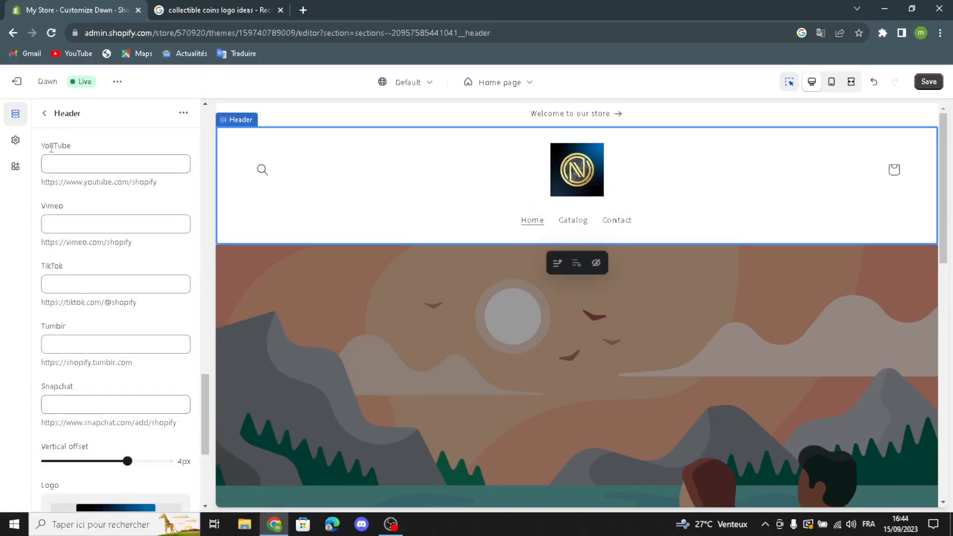
{"action": "left_click", "coordinate": [44, 114]}
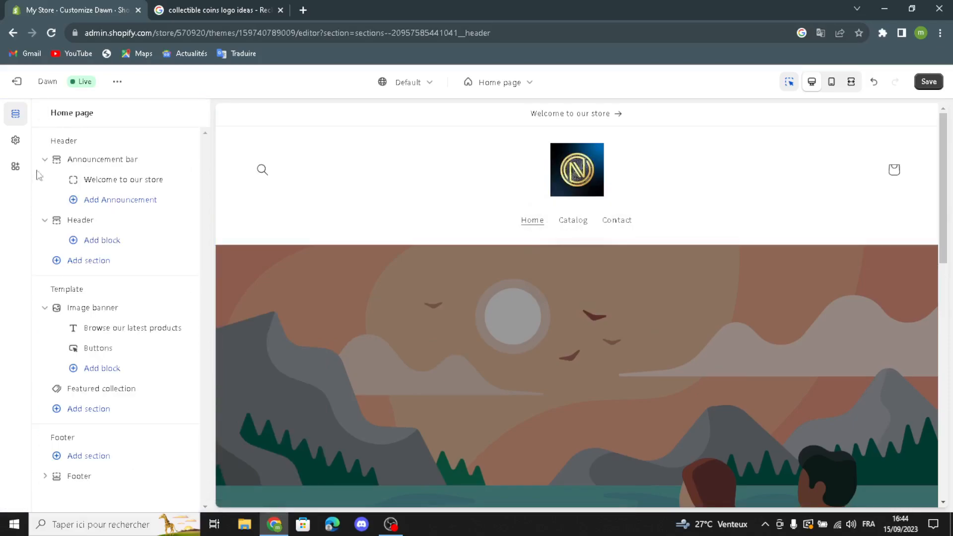
Open the image banner's first image selection, and search Google Images for "collectible coins" in the other browser tab
{"action": "left_click", "coordinate": [75, 308]}
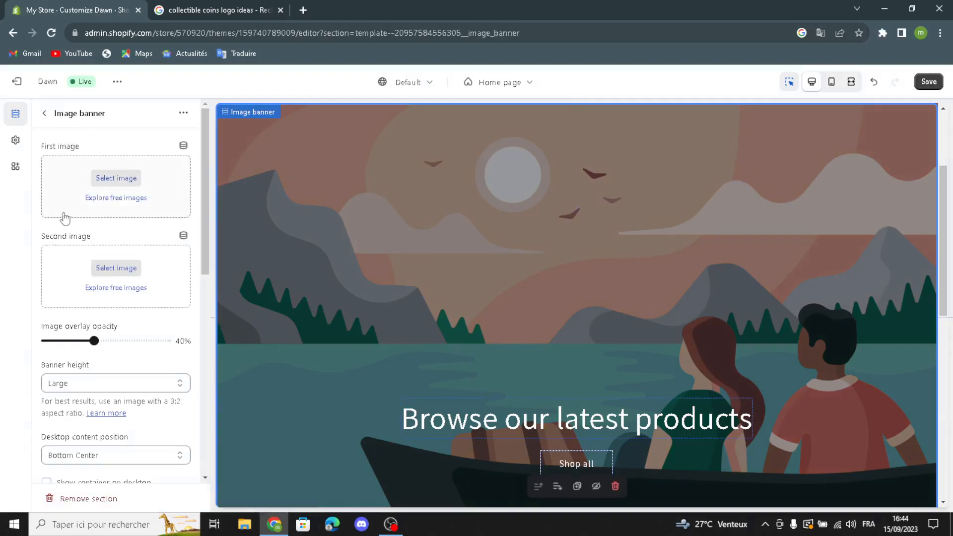
{"action": "left_click", "coordinate": [121, 175]}
{"action": "left_click", "coordinate": [185, 10]}
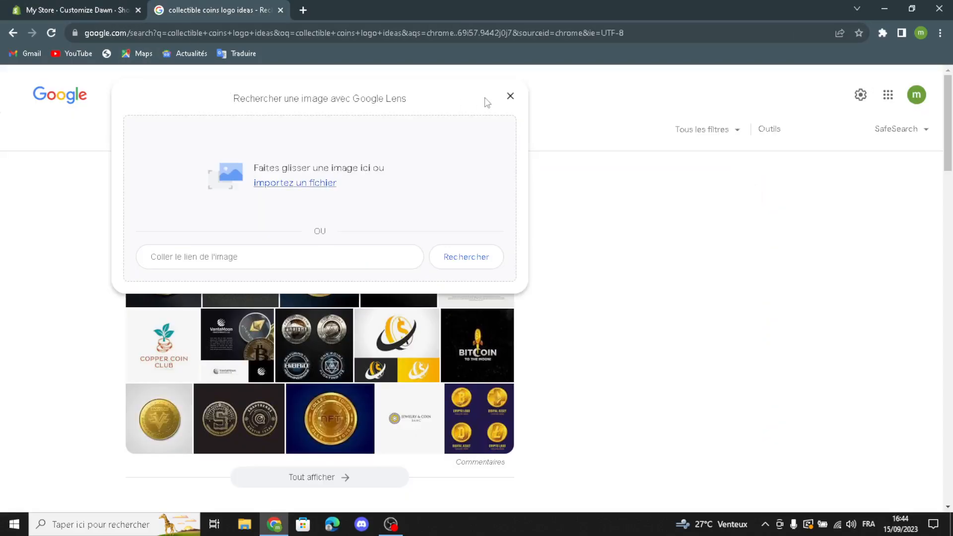
{"action": "left_click", "coordinate": [510, 95]}
{"action": "left_click_drag", "start_coordinate": [243, 94], "coordinate": [197, 114]}
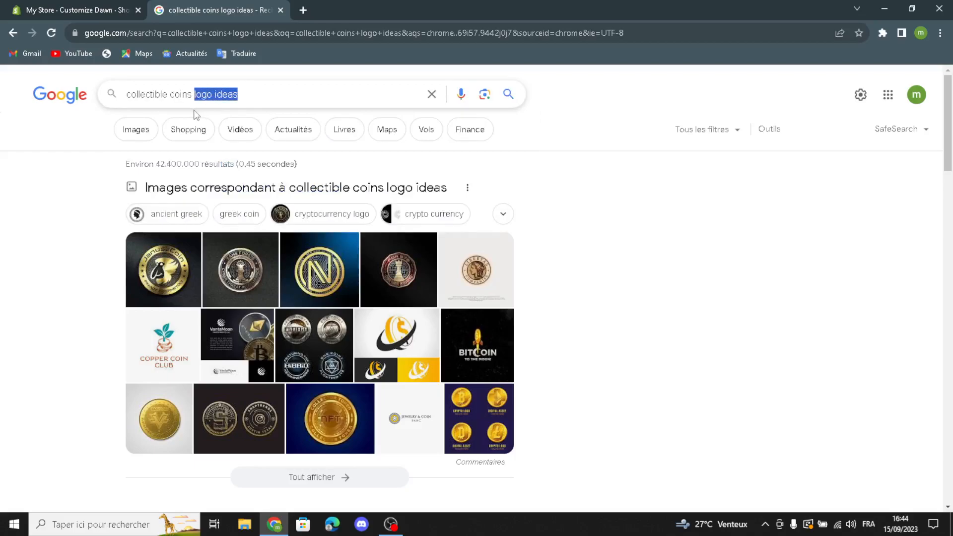
{"action": "key", "text": "BackSpace"}
{"action": "key", "text": "Return"}
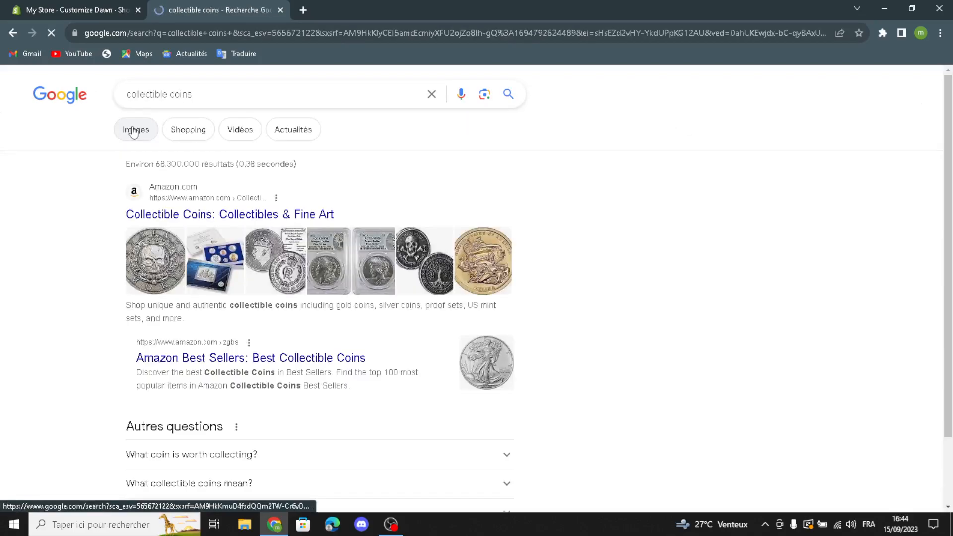
{"action": "left_click", "coordinate": [141, 139]}
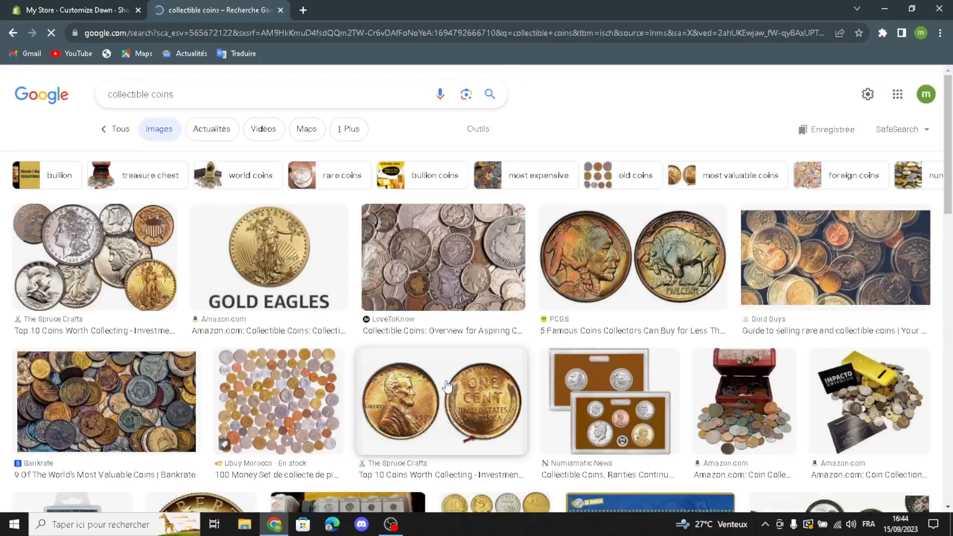
Upload the Bankrate picture of piled coins from the image results and apply it as the banner's first image
{"action": "scroll", "coordinate": [442, 384], "scroll_direction": "down", "scroll_amount": 1}
{"action": "scroll", "coordinate": [447, 386], "scroll_direction": "down", "scroll_amount": 3}
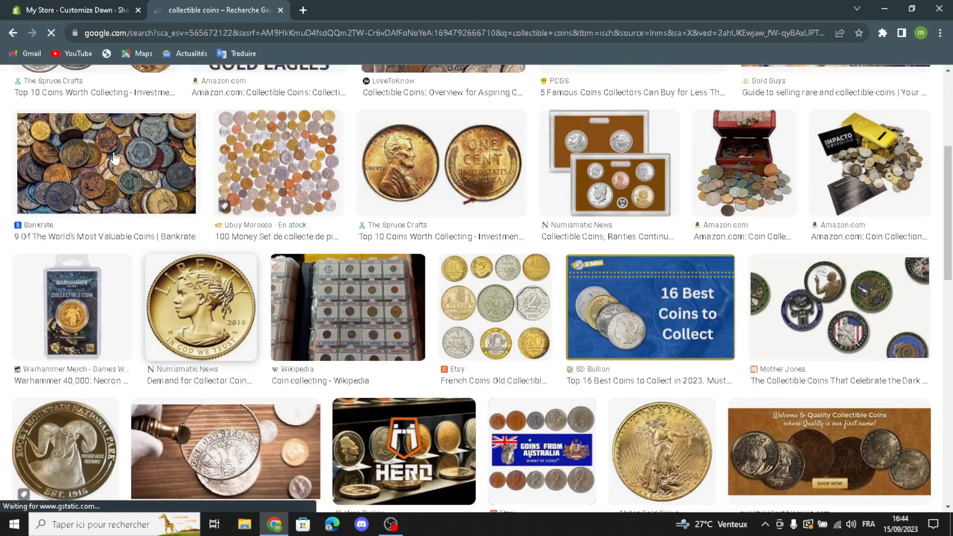
{"action": "left_click", "coordinate": [113, 158]}
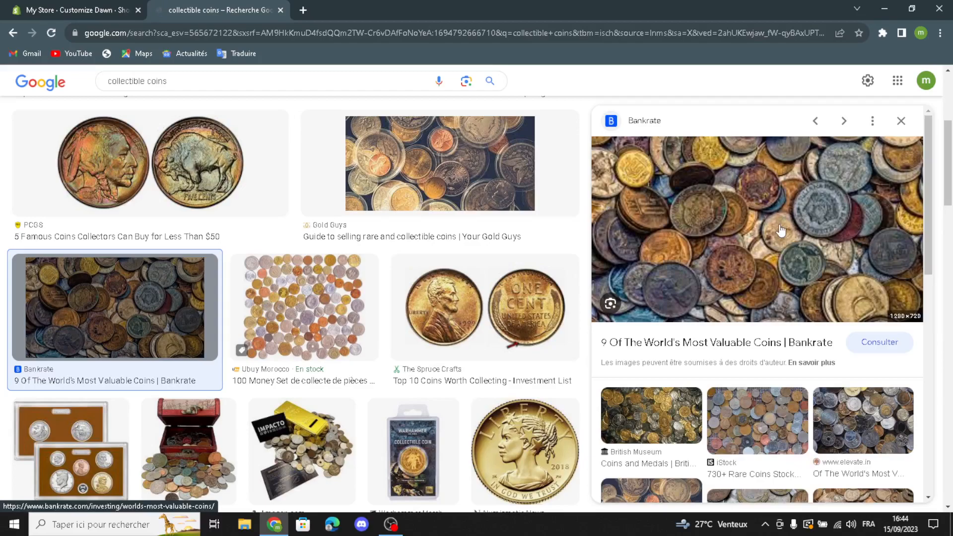
{"action": "left_click_drag", "start_coordinate": [712, 268], "coordinate": [347, 259]}
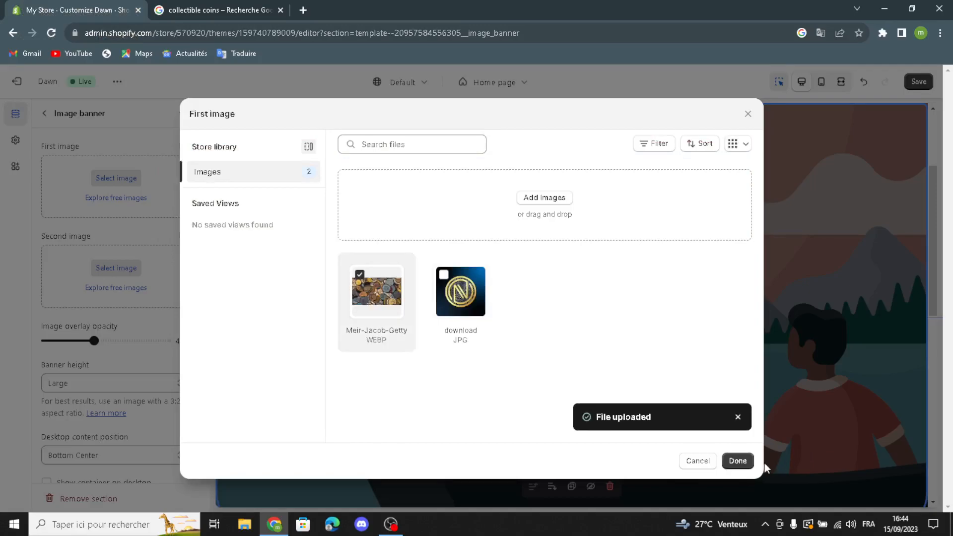
{"action": "left_click", "coordinate": [745, 462]}
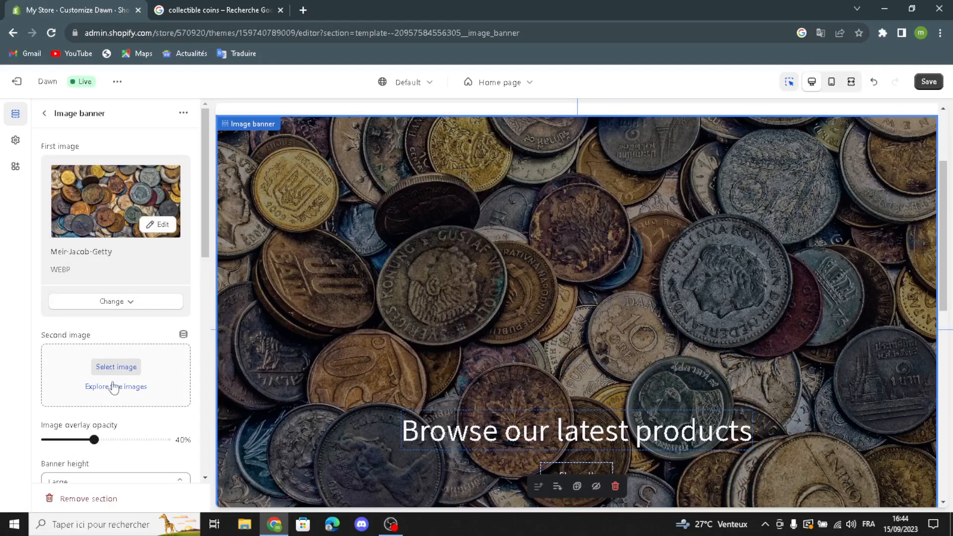
Choose Large as the banner height and Bottom Center as the banner's desktop content position
{"action": "scroll", "coordinate": [87, 367], "scroll_direction": "down", "scroll_amount": 1}
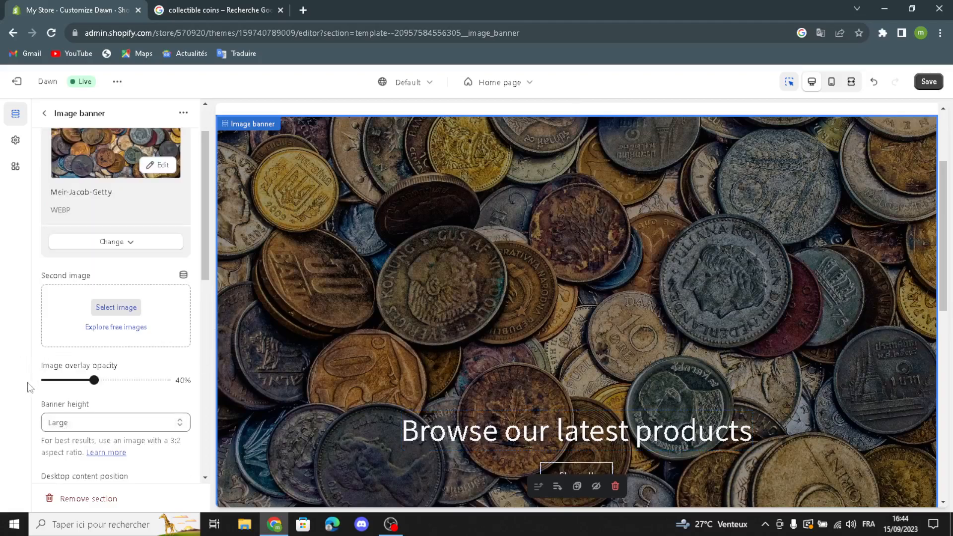
{"action": "left_click", "coordinate": [73, 428]}
{"action": "left_click", "coordinate": [75, 426]}
{"action": "scroll", "coordinate": [79, 425], "scroll_direction": "down", "scroll_amount": 2}
{"action": "left_click", "coordinate": [58, 377]}
{"action": "left_click", "coordinate": [57, 380]}
Show the image banner's container on desktop and choose Center as the desktop content alignment
{"action": "left_click", "coordinate": [80, 403]}
{"action": "scroll", "coordinate": [82, 419], "scroll_direction": "down", "scroll_amount": 1}
{"action": "left_click", "coordinate": [70, 393]}
{"action": "left_click", "coordinate": [71, 397]}
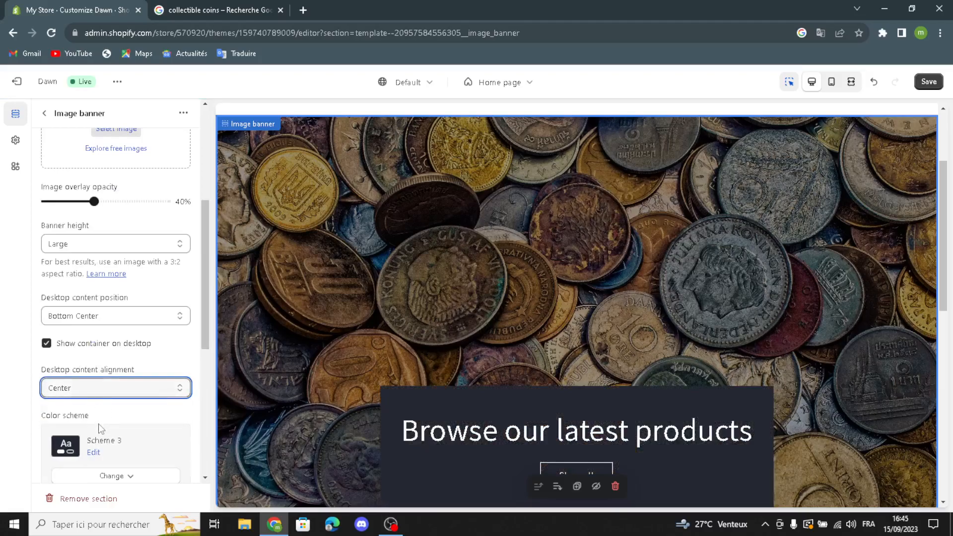
Enable stacked images and the container on mobile in the image banner's mobile layout, and return to the section list
{"action": "scroll", "coordinate": [91, 397], "scroll_direction": "down", "scroll_amount": 2}
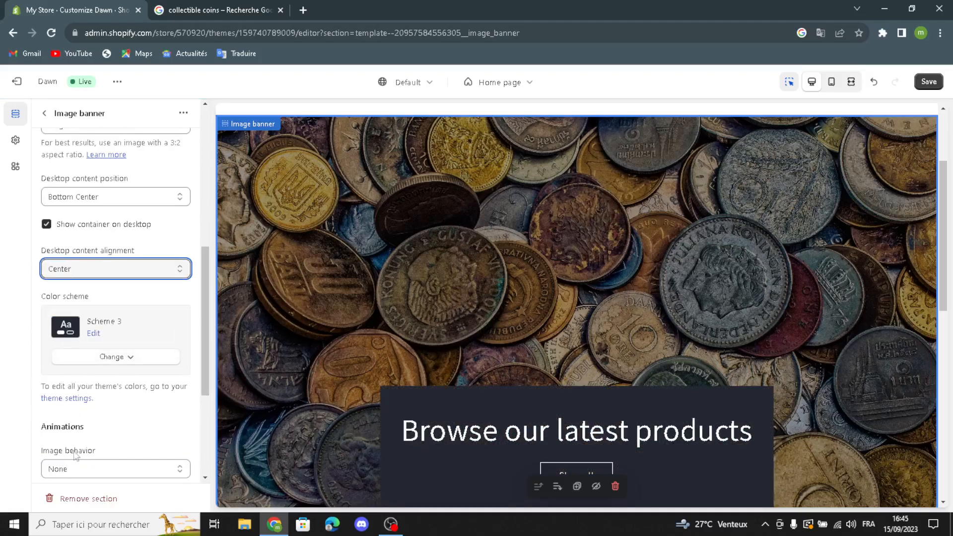
{"action": "scroll", "coordinate": [46, 437], "scroll_direction": "down", "scroll_amount": 3}
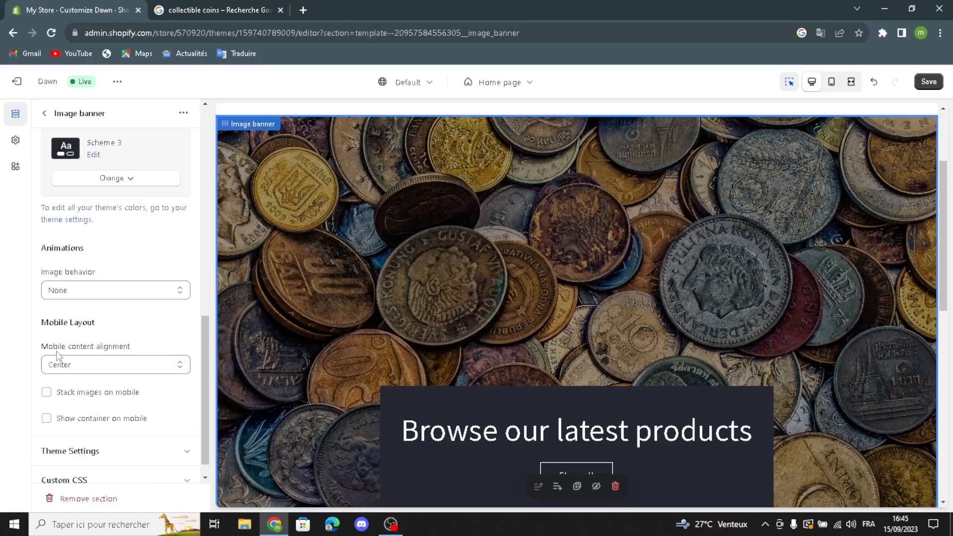
{"action": "left_click", "coordinate": [47, 392]}
{"action": "left_click", "coordinate": [61, 422]}
{"action": "scroll", "coordinate": [137, 420], "scroll_direction": "down", "scroll_amount": 1}
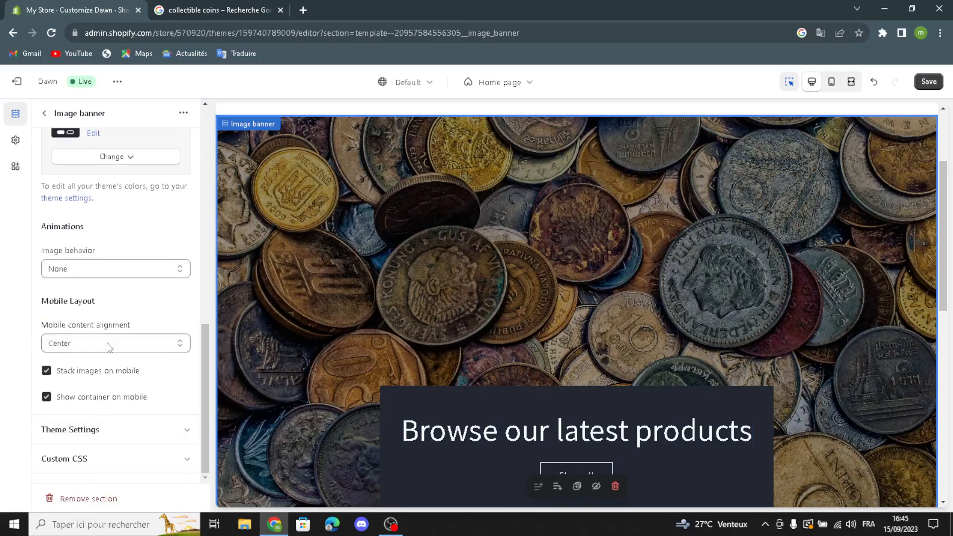
{"action": "scroll", "coordinate": [114, 297], "scroll_direction": "up", "scroll_amount": 5}
{"action": "left_click", "coordinate": [45, 114]}
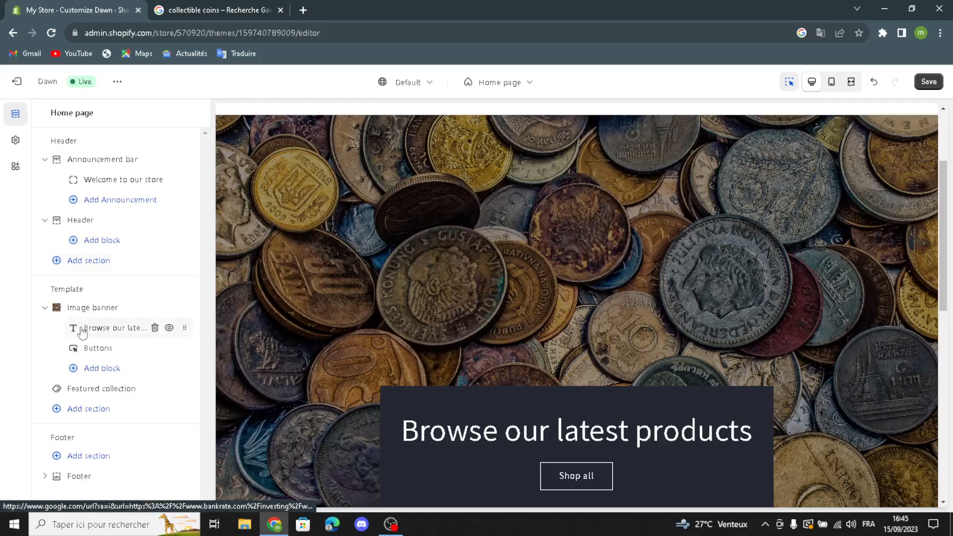
Generate an image banner heading about "collectible coins and currency" and insert "Invest in History: Explore Our Collection of Collectible Coins and Currency."
{"action": "left_click", "coordinate": [83, 330]}
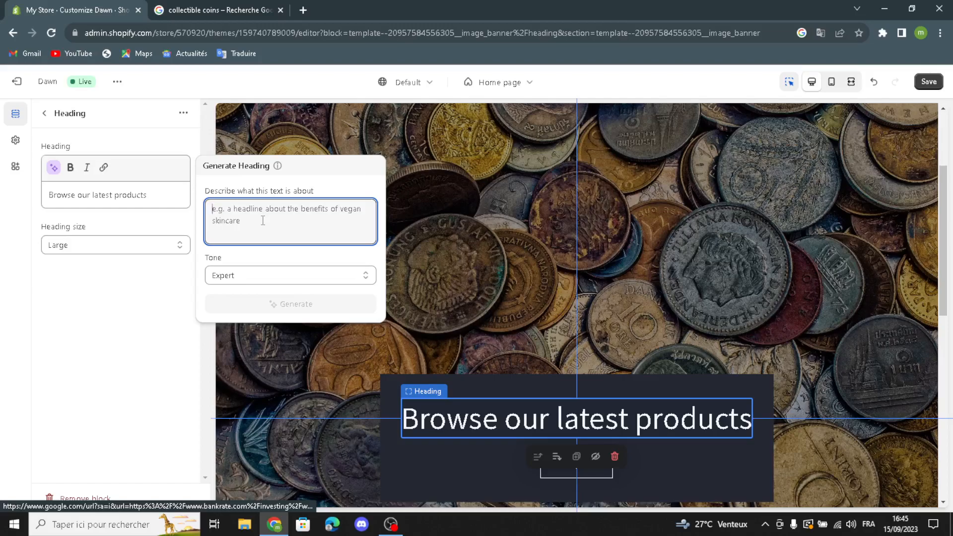
{"action": "type", "text": "col"}
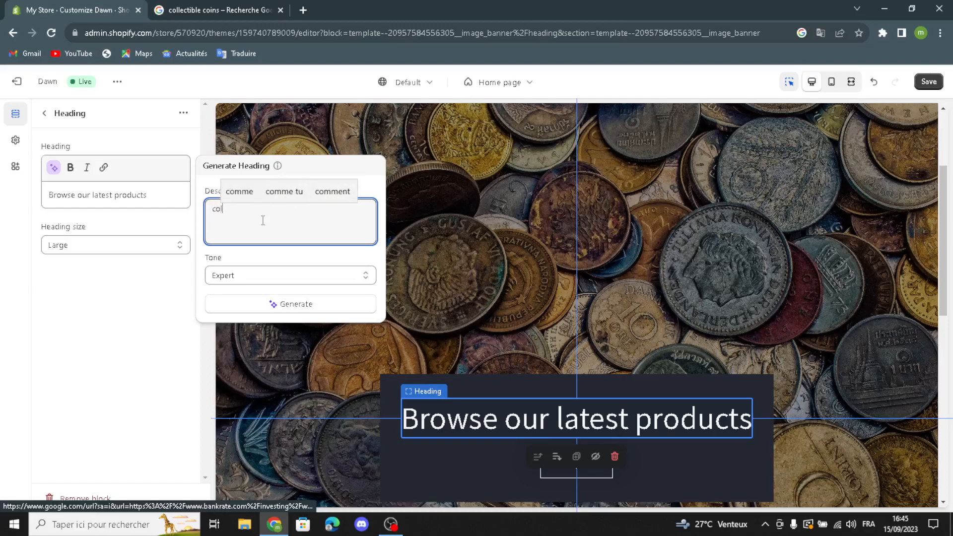
{"action": "type", "text": "lectible"}
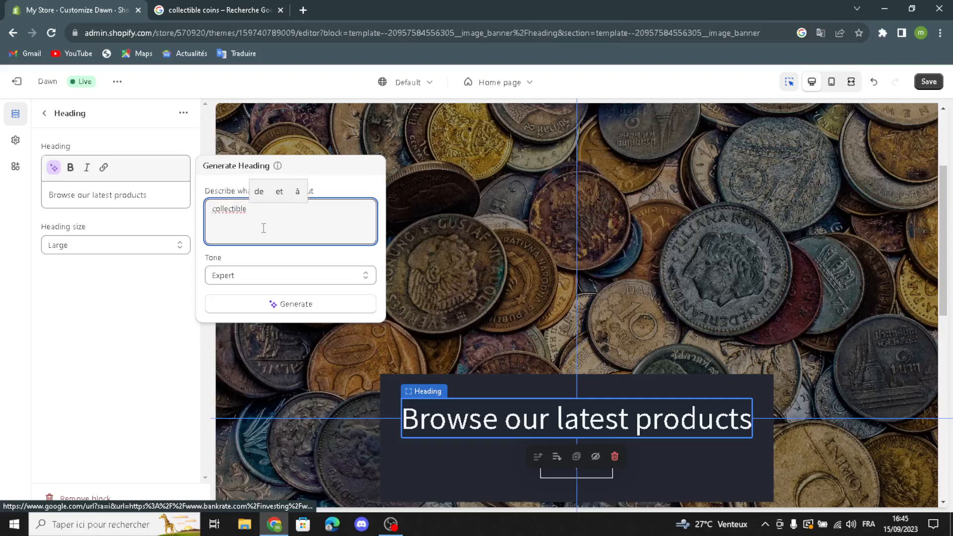
{"action": "type", "text": " coins "}
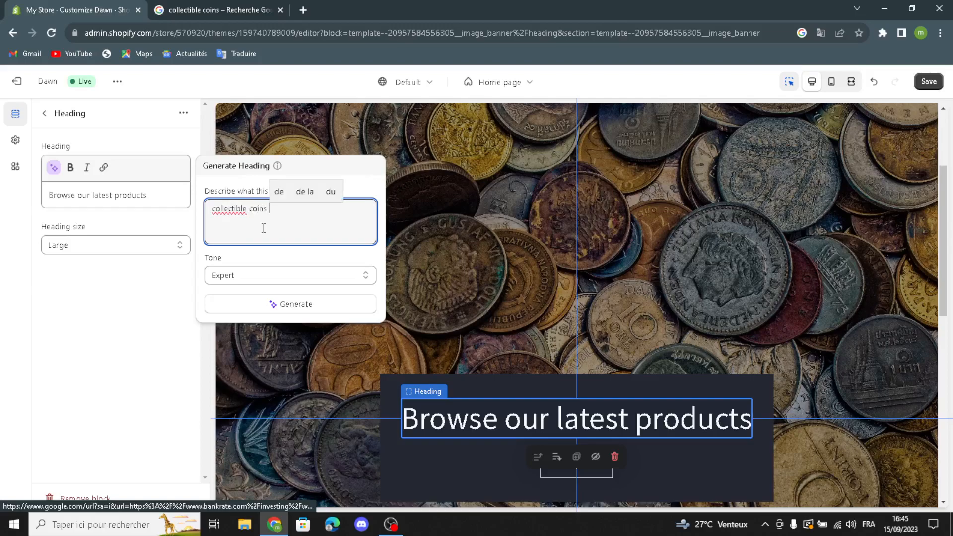
{"action": "type", "text": "and currency"}
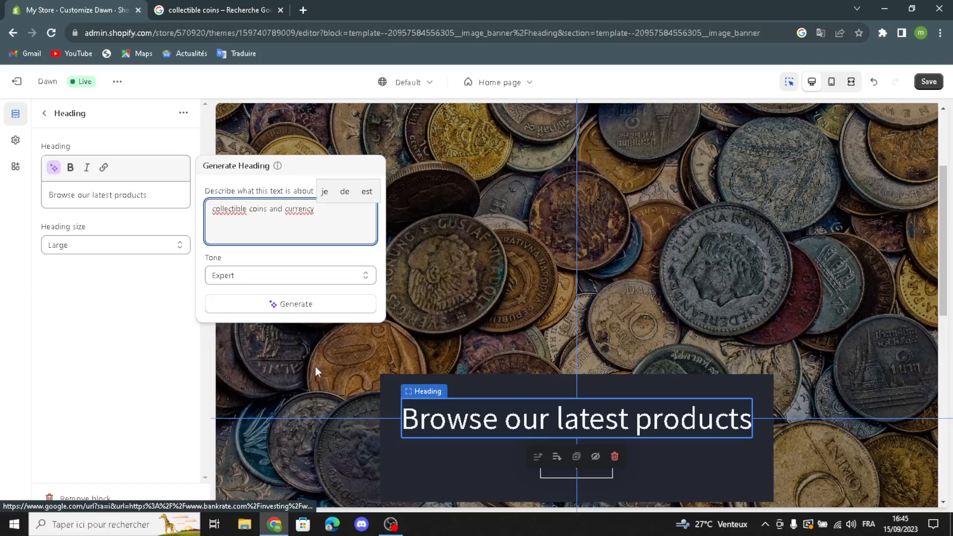
{"action": "left_click", "coordinate": [325, 309]}
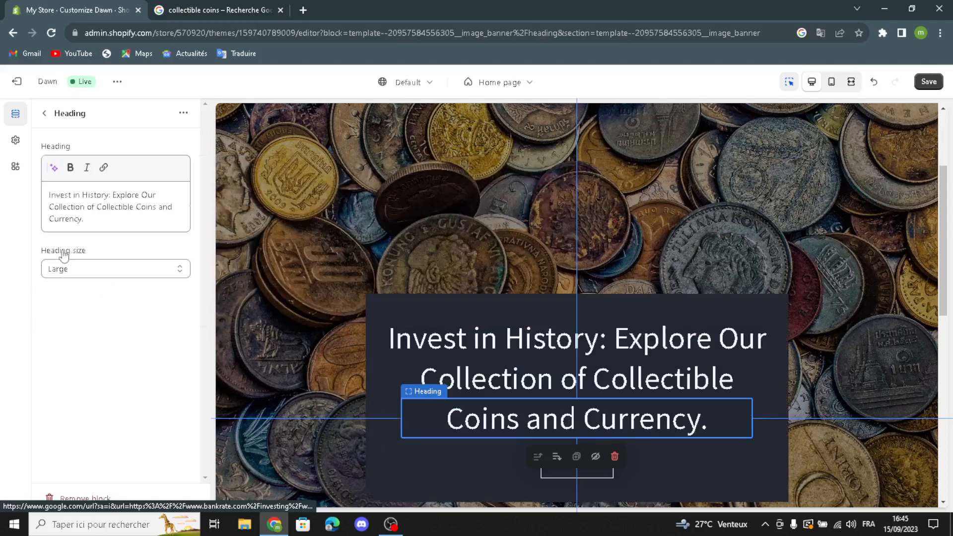
Set the image banner heading's size to Medium and return to the section list
{"action": "left_click", "coordinate": [65, 272]}
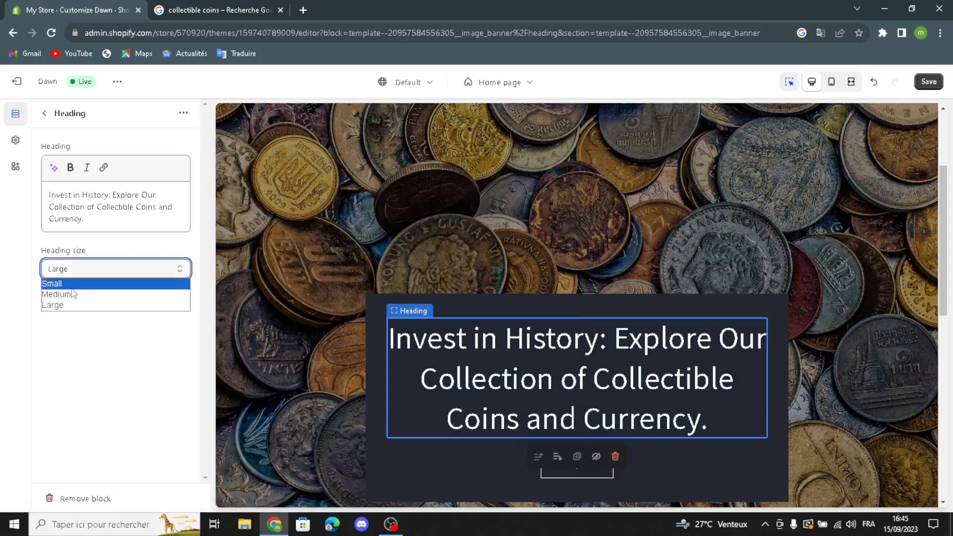
{"action": "left_click", "coordinate": [70, 294]}
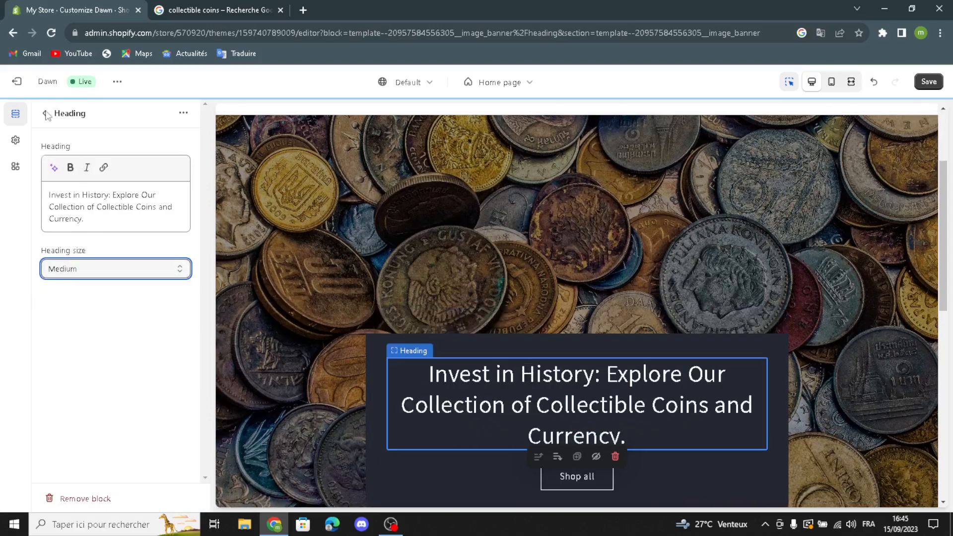
{"action": "left_click", "coordinate": [47, 114]}
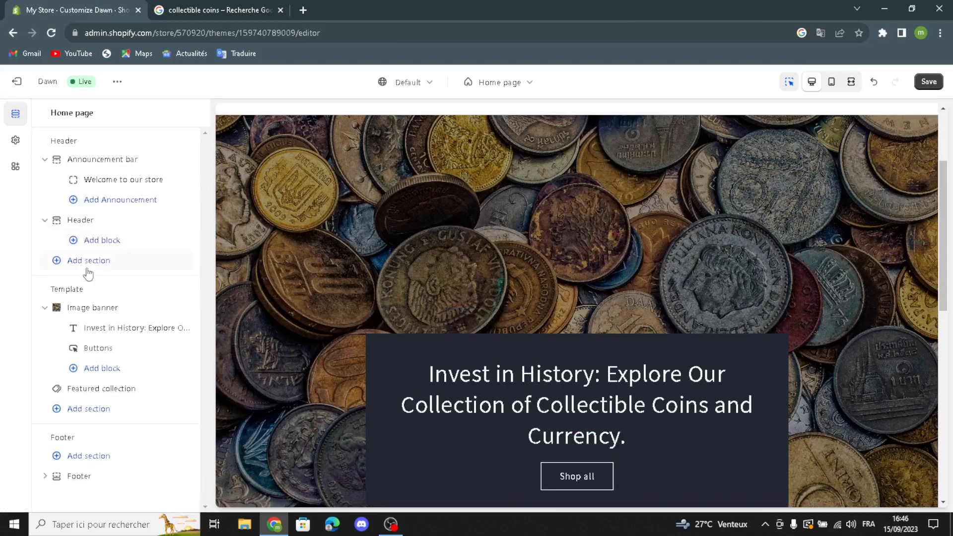
Review the label, link and style settings of the image banner's buttons, and return to the section list
{"action": "left_click", "coordinate": [86, 356]}
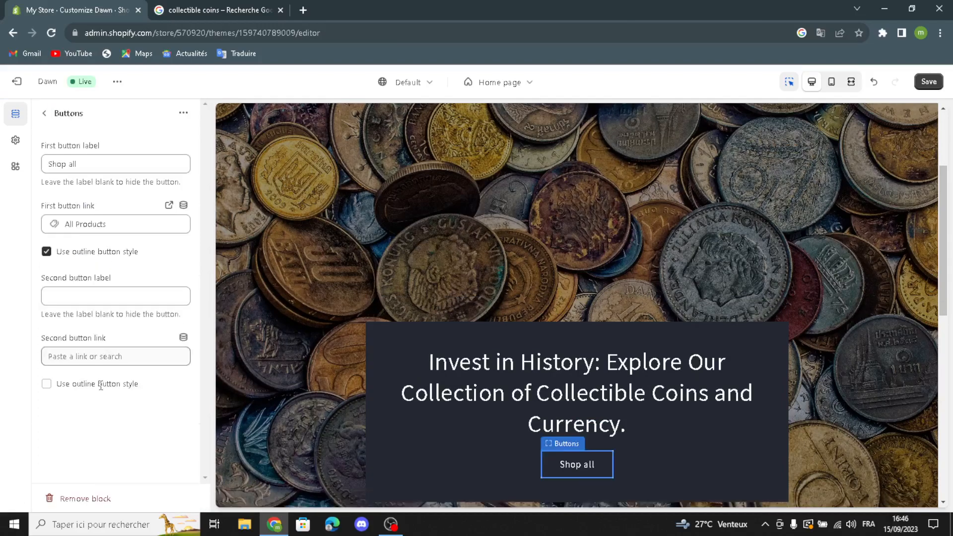
{"action": "left_click", "coordinate": [105, 170]}
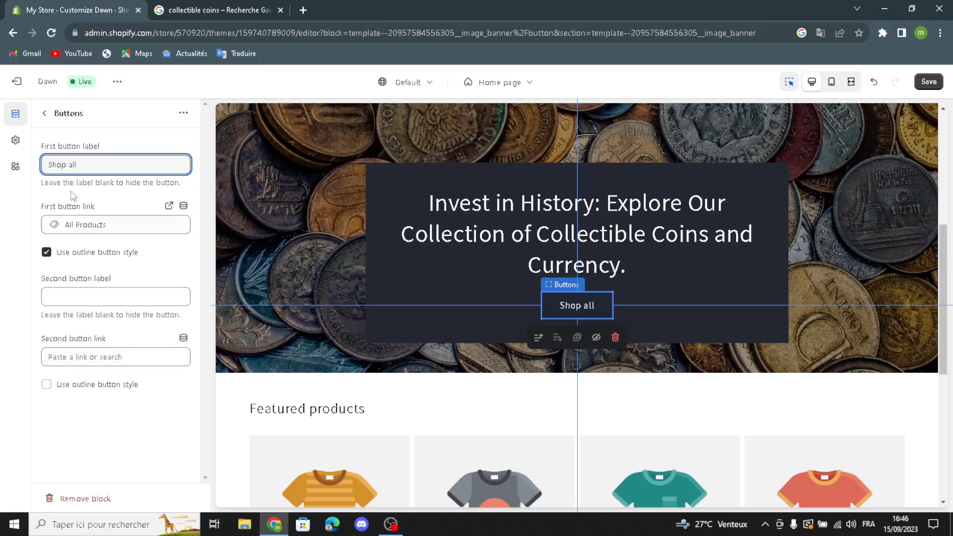
{"action": "left_click", "coordinate": [45, 113]}
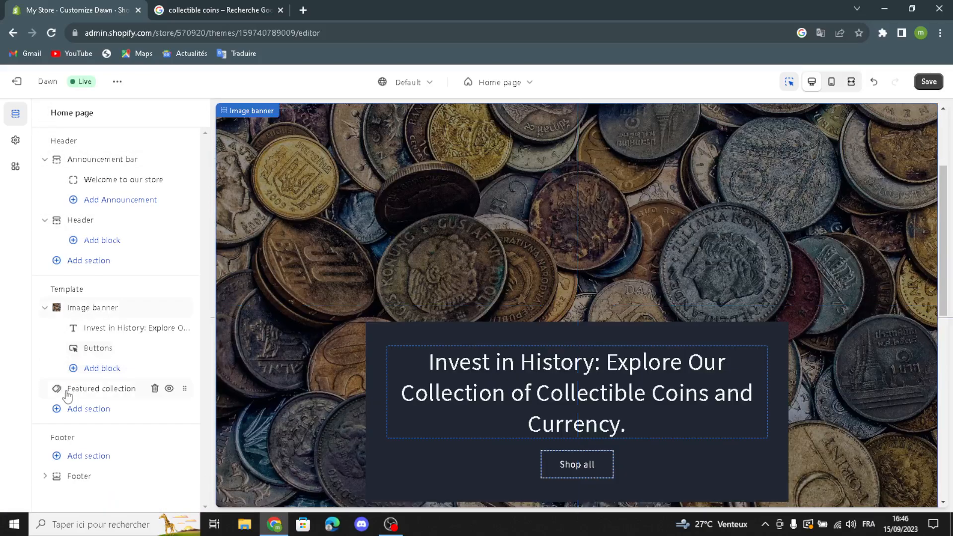
Generate the featured collection's heading from "collectible coins", insert "Discover the World of Collectible Coins", and set its size to Medium
{"action": "left_click", "coordinate": [81, 397]}
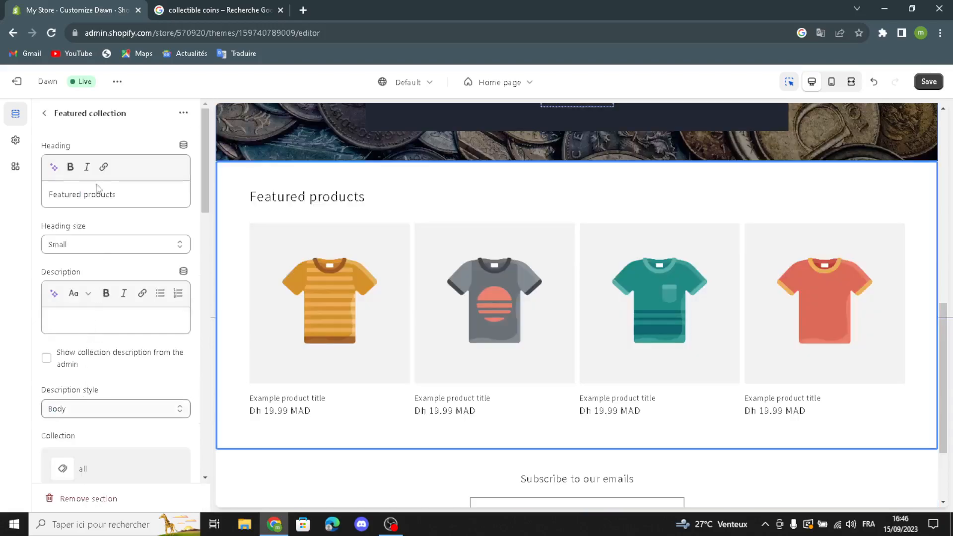
{"action": "left_click", "coordinate": [54, 167]}
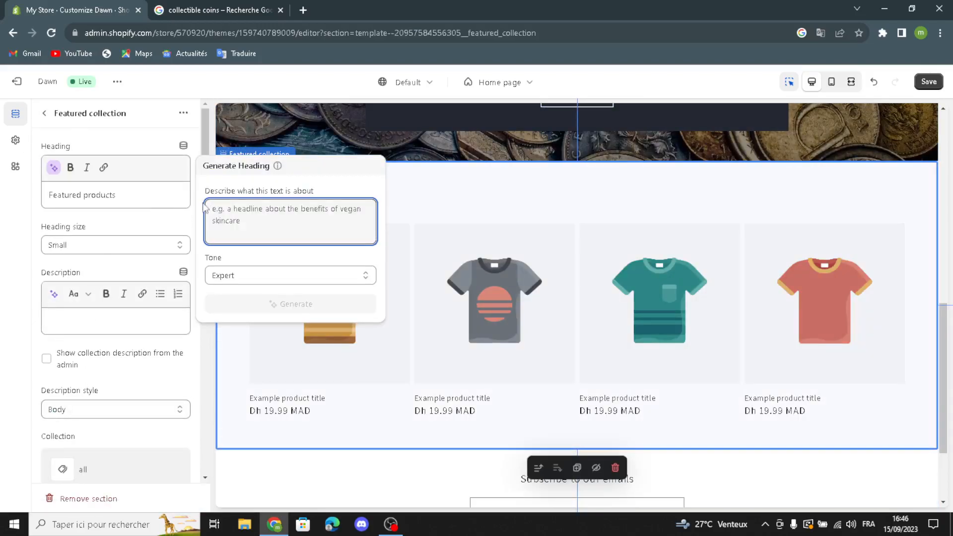
{"action": "type", "text": "coll"}
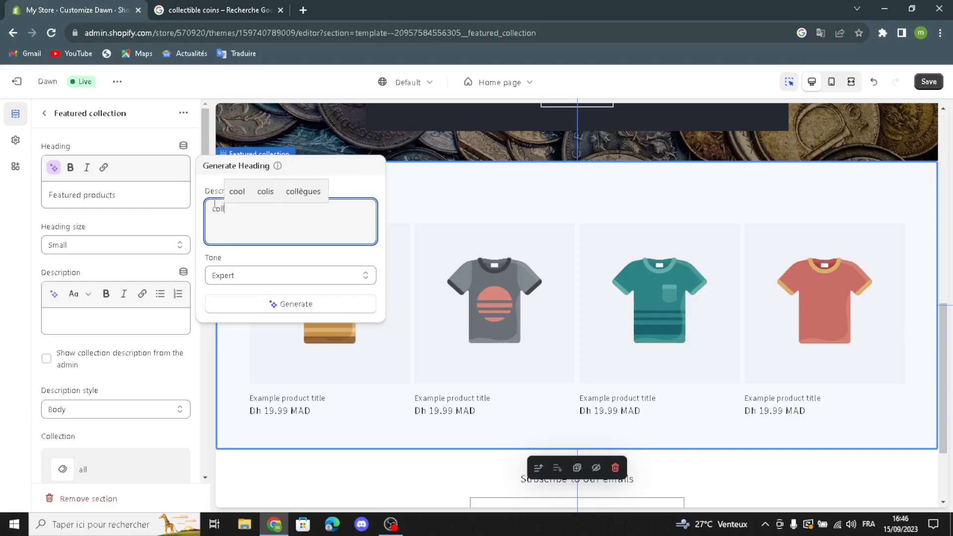
{"action": "type", "text": "ectibl"}
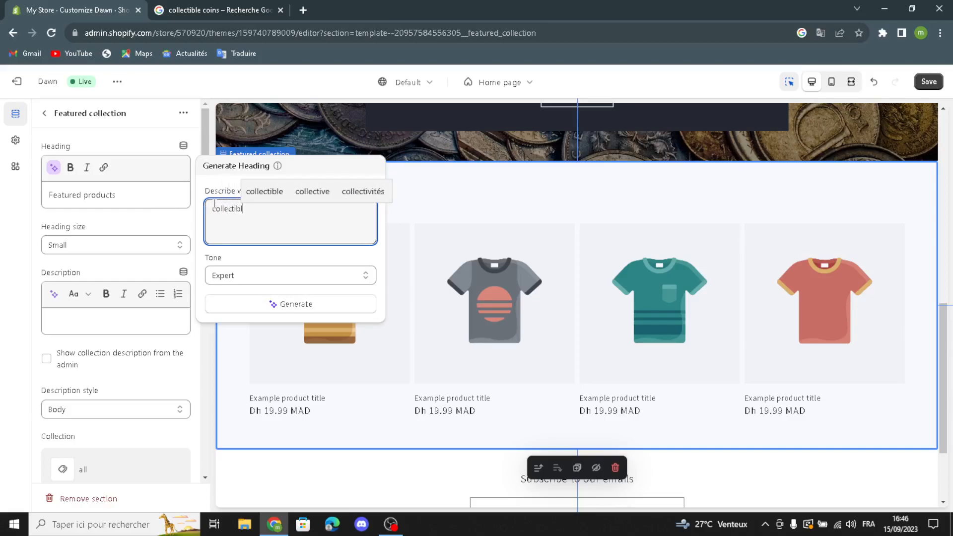
{"action": "type", "text": "e coins"}
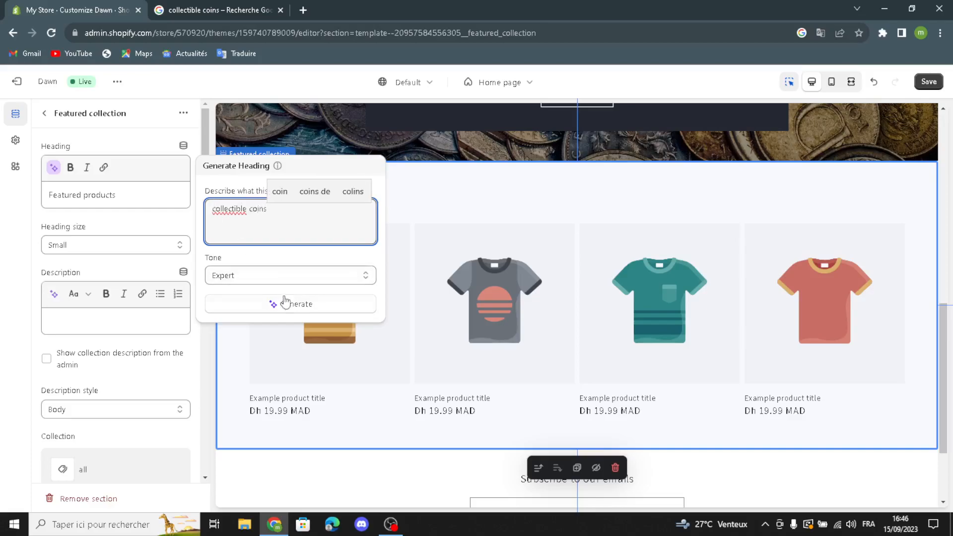
{"action": "left_click", "coordinate": [287, 304]}
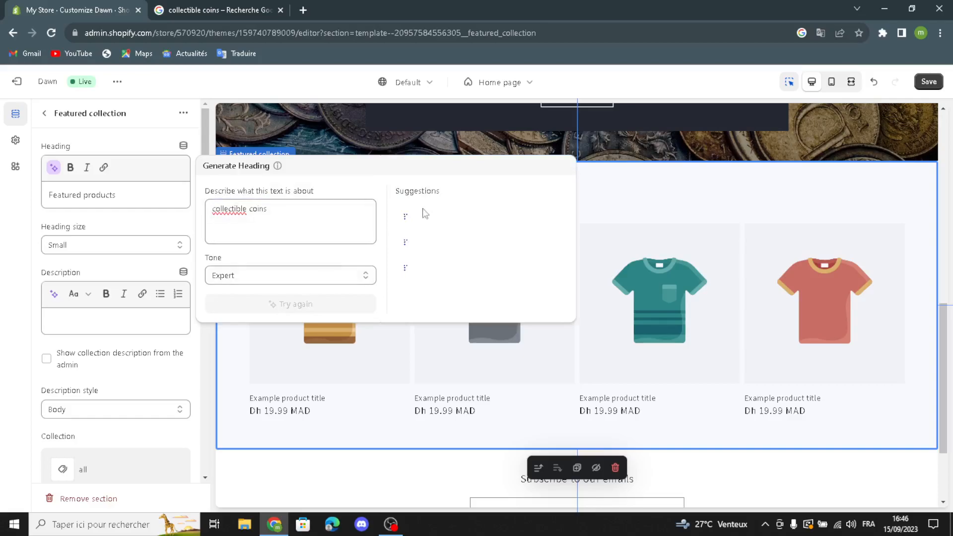
{"action": "left_click", "coordinate": [424, 215]}
{"action": "left_click", "coordinate": [85, 257]}
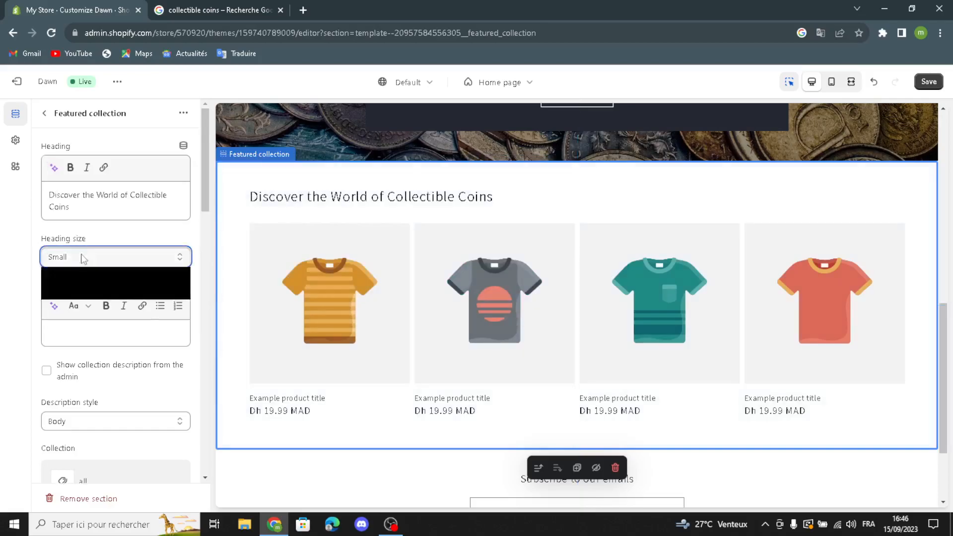
{"action": "left_click", "coordinate": [82, 282]}
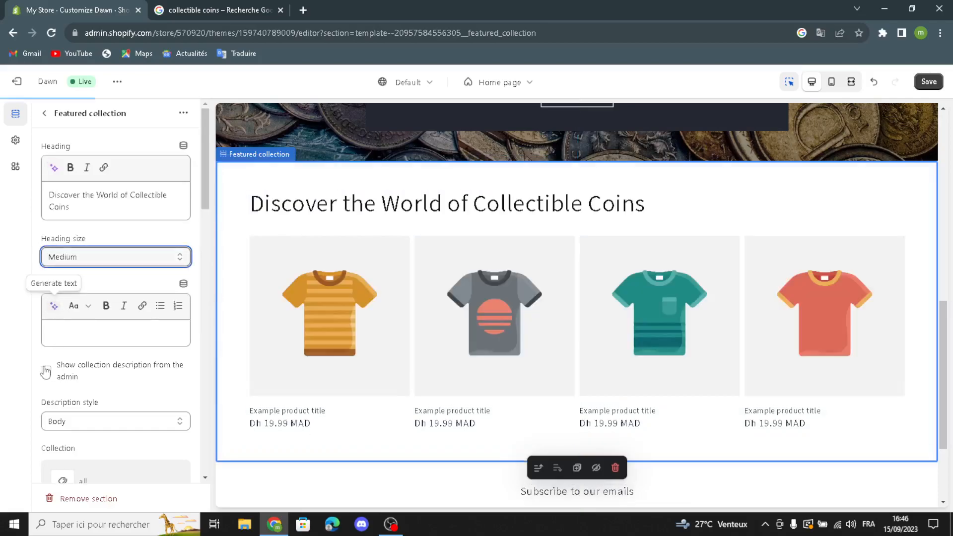
Generate the featured collection's description from "collectible coins" and insert the suggestion beginning "Discover the world of collectible coins with our wide selection"
{"action": "left_click", "coordinate": [54, 306]}
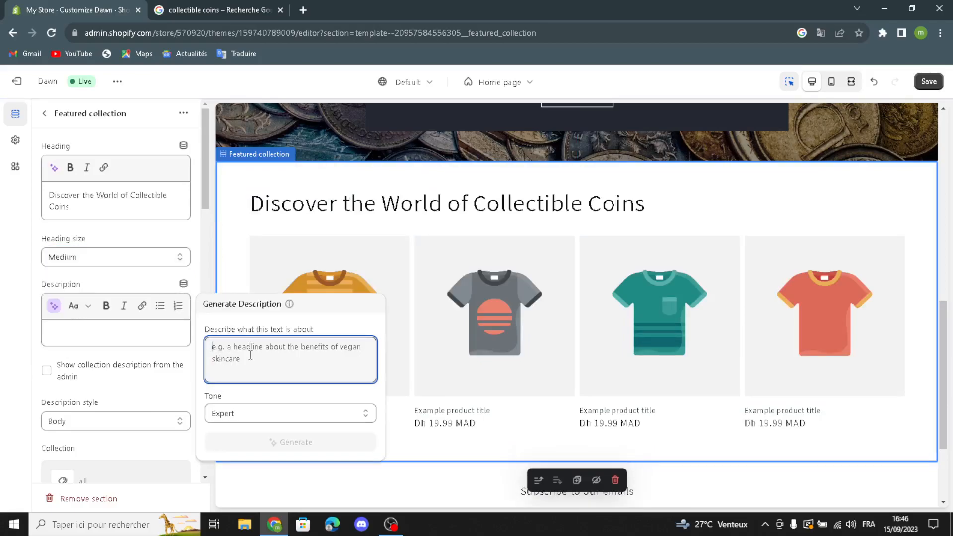
{"action": "type", "text": "colle"}
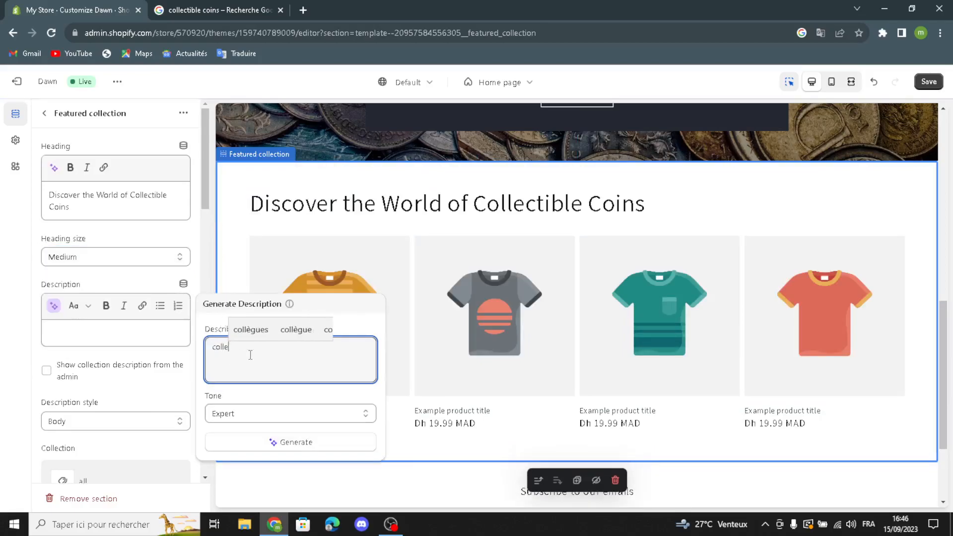
{"action": "type", "text": "ctubl"}
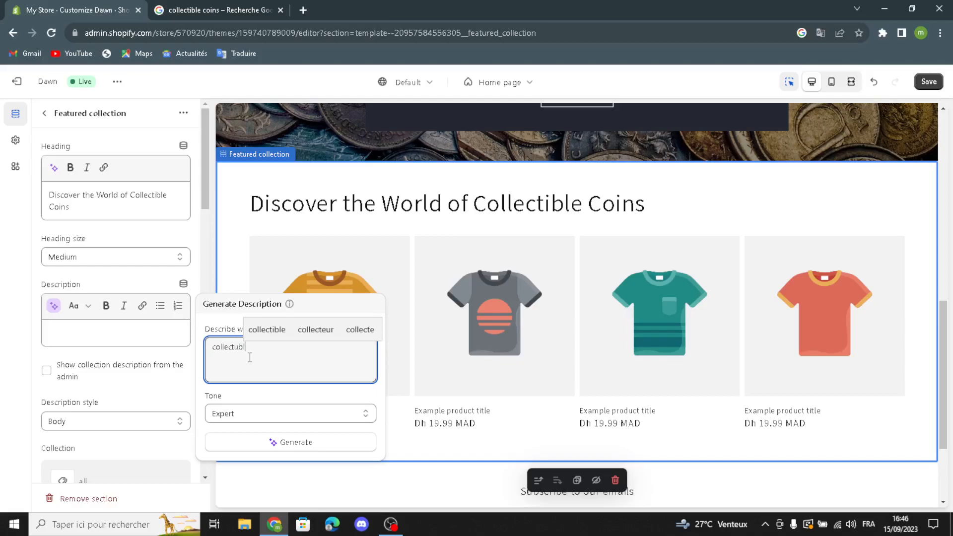
{"action": "type", "text": "e colns"}
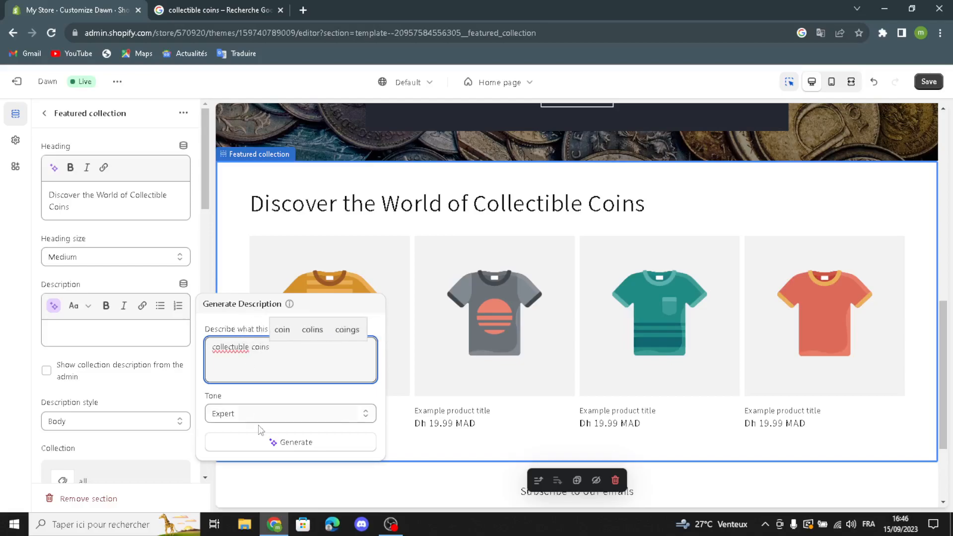
{"action": "left_click", "coordinate": [261, 442]}
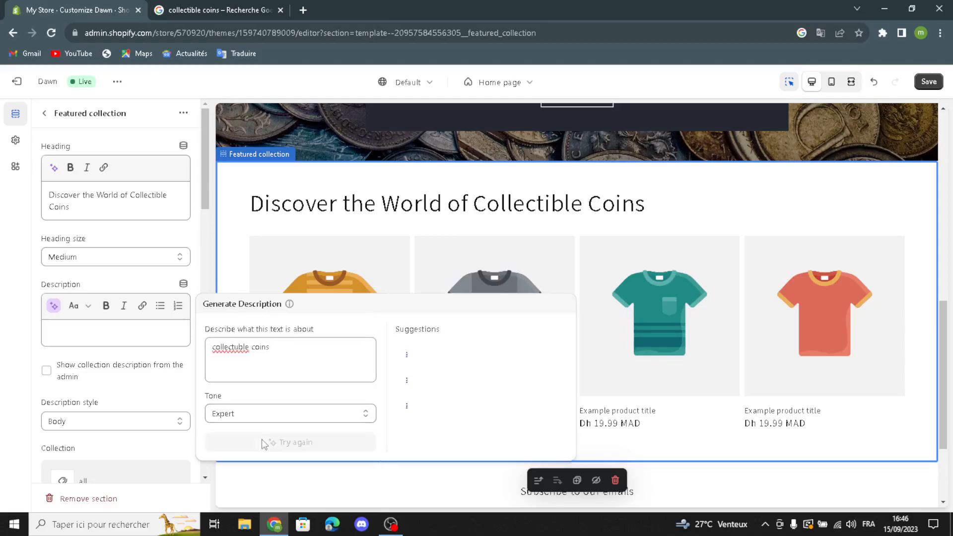
{"action": "left_click", "coordinate": [236, 349]}
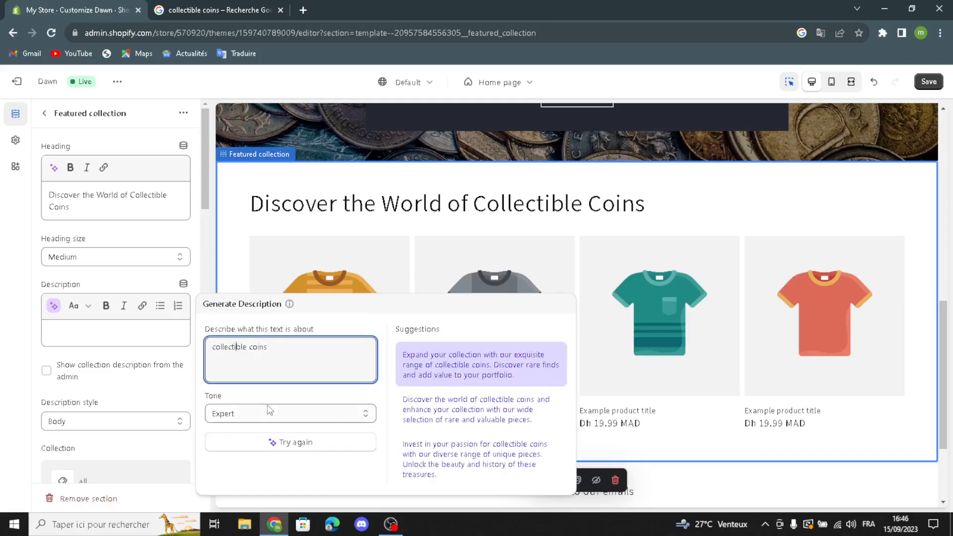
{"action": "left_click", "coordinate": [286, 441]}
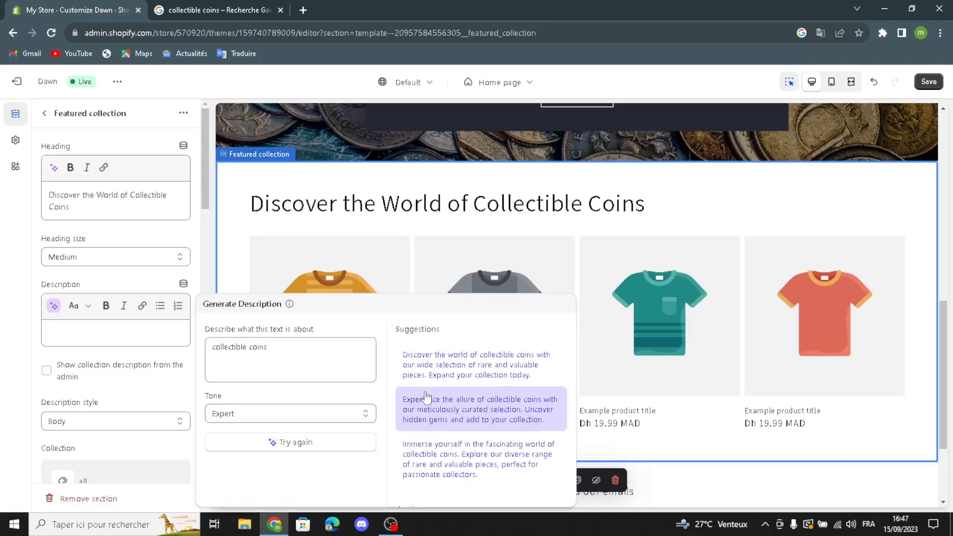
{"action": "left_click", "coordinate": [417, 369]}
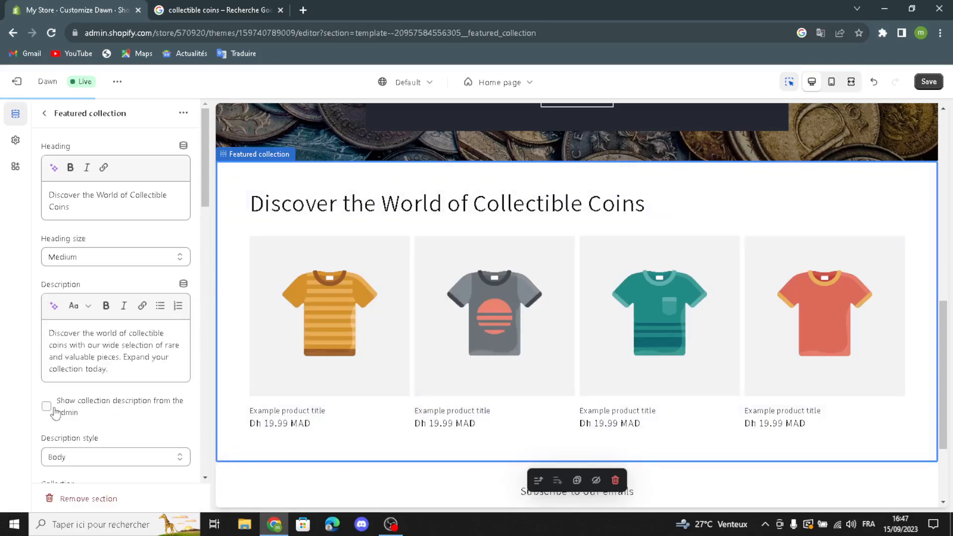
Show the collection description from the admin in the featured collection and keep Body as the description style
{"action": "left_click", "coordinate": [68, 414]}
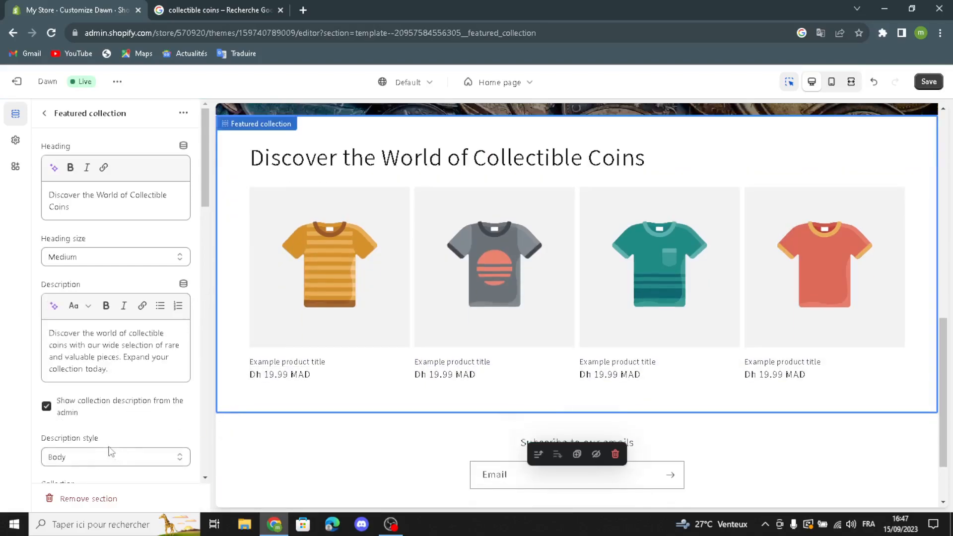
{"action": "left_click", "coordinate": [97, 455]}
{"action": "scroll", "coordinate": [87, 435], "scroll_direction": "down", "scroll_amount": 1}
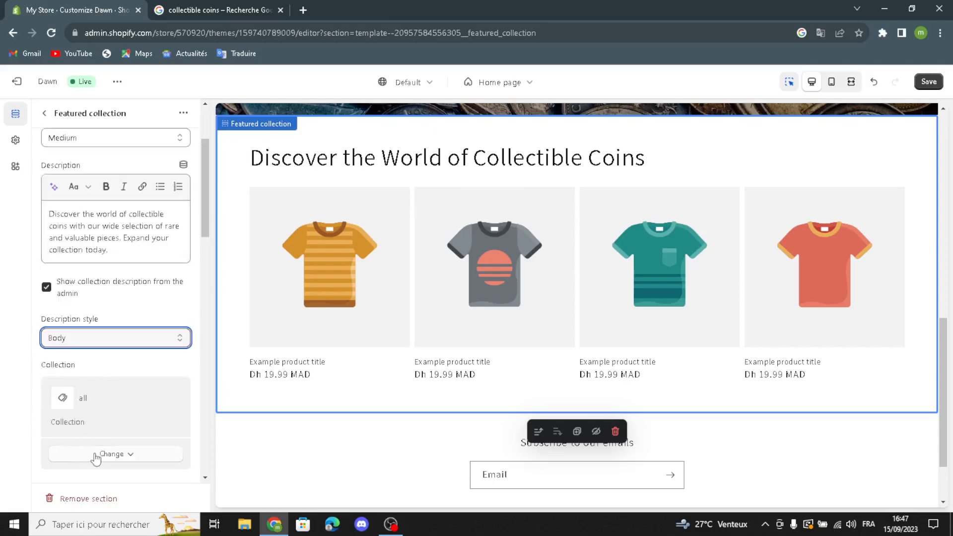
{"action": "scroll", "coordinate": [99, 421], "scroll_direction": "down", "scroll_amount": 1}
{"action": "scroll", "coordinate": [100, 421], "scroll_direction": "down", "scroll_amount": 1}
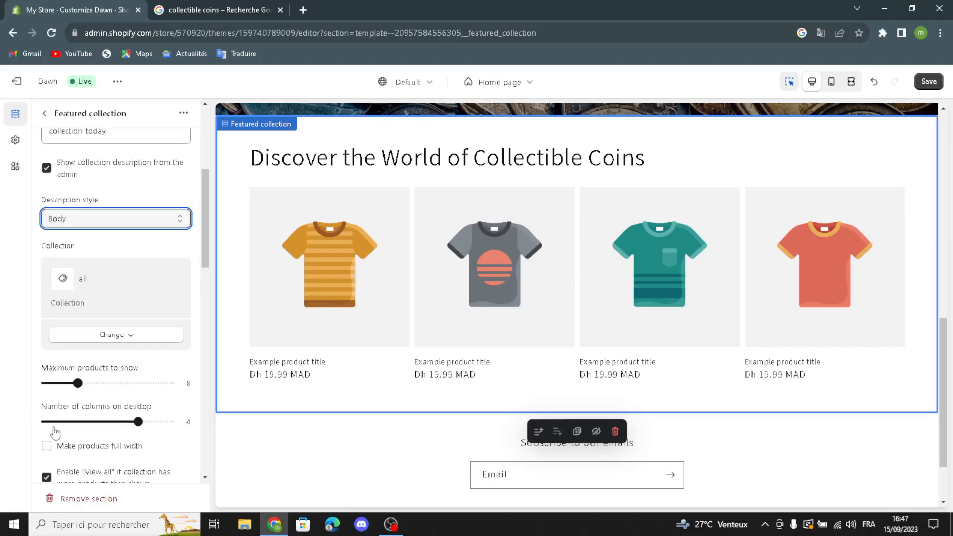
Make the featured collection's products full width and enable the carousel on desktop
{"action": "left_click", "coordinate": [47, 446]}
{"action": "scroll", "coordinate": [103, 437], "scroll_direction": "down", "scroll_amount": 1}
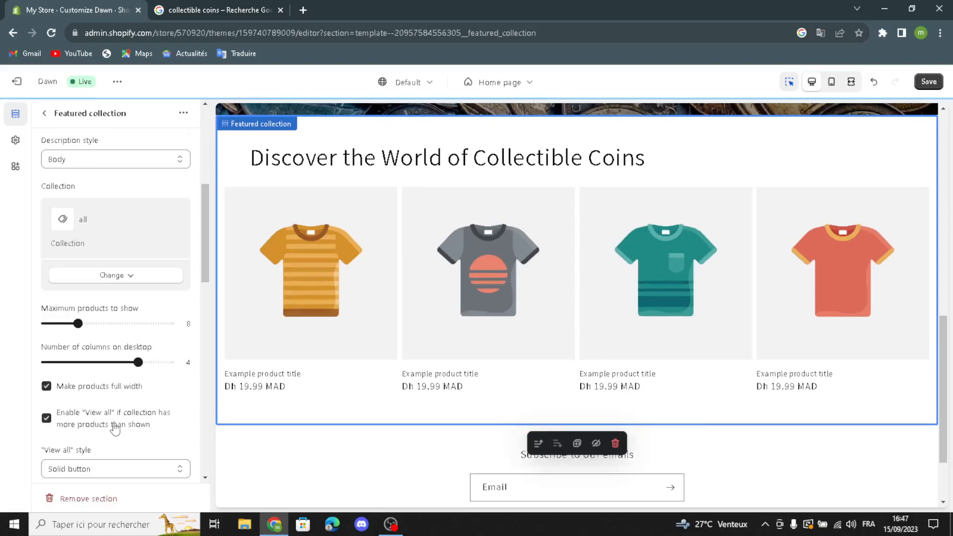
{"action": "scroll", "coordinate": [124, 437], "scroll_direction": "down", "scroll_amount": 1}
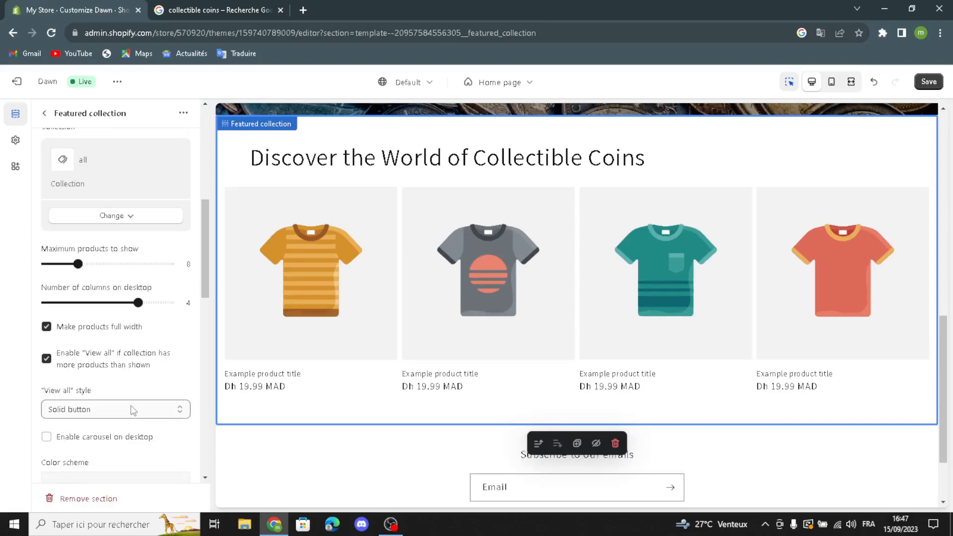
{"action": "left_click", "coordinate": [46, 437]}
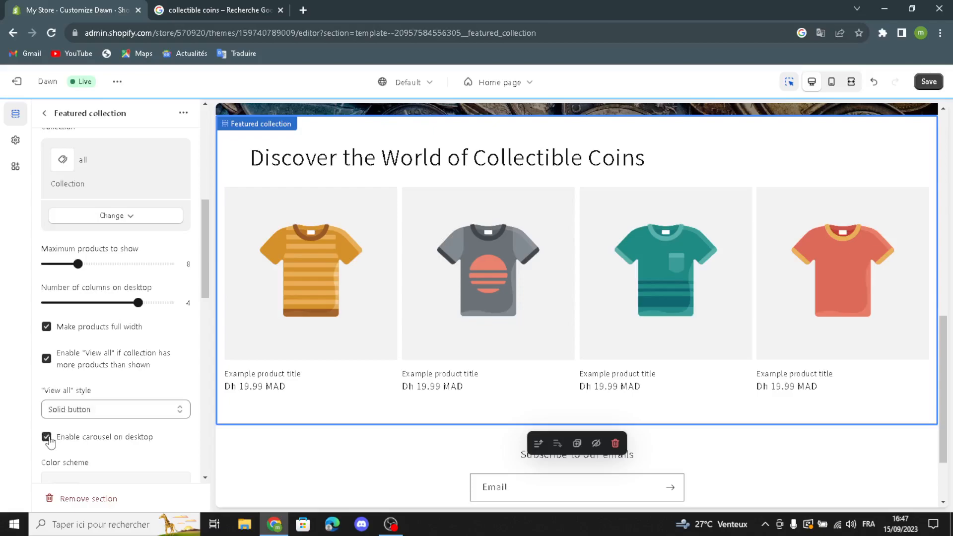
Keep Default as the product cards' image shape and turn on the vendor, product rating and quick add button
{"action": "scroll", "coordinate": [90, 455], "scroll_direction": "down", "scroll_amount": 4}
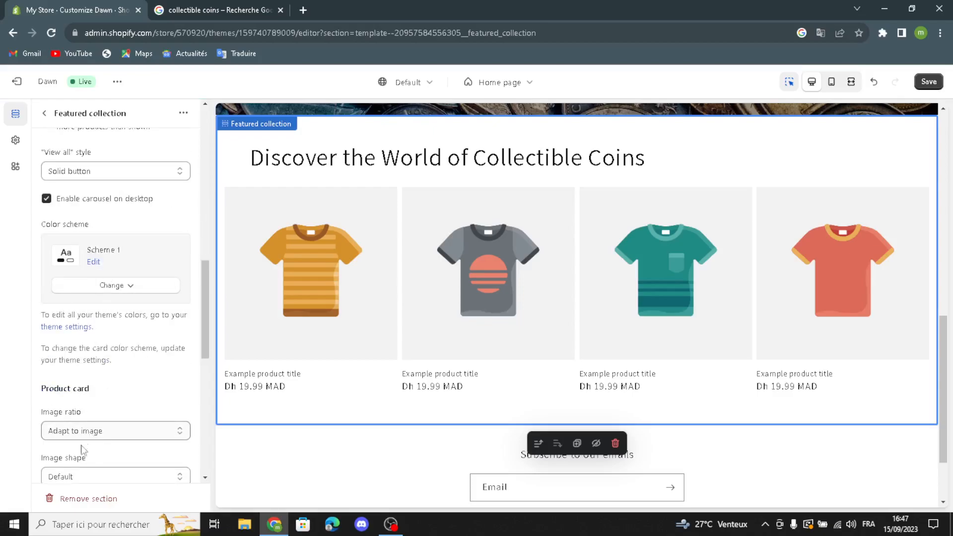
{"action": "scroll", "coordinate": [69, 423], "scroll_direction": "down", "scroll_amount": 1}
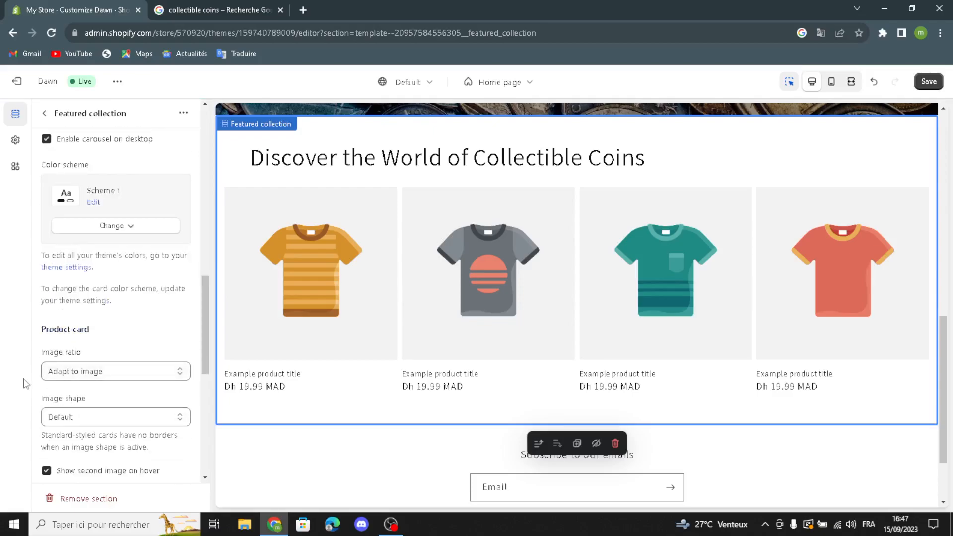
{"action": "left_click", "coordinate": [52, 418]}
{"action": "left_click", "coordinate": [52, 418]}
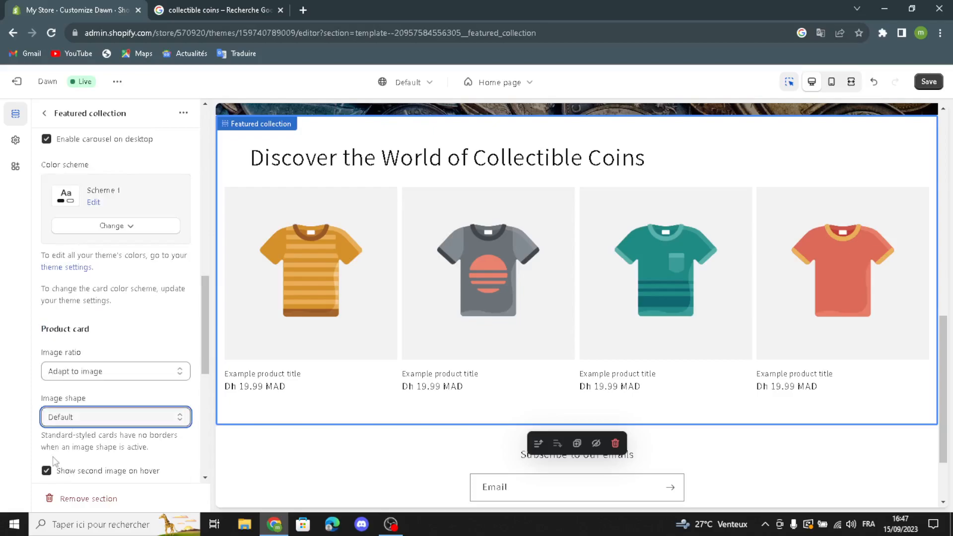
{"action": "scroll", "coordinate": [52, 472], "scroll_direction": "down", "scroll_amount": 1}
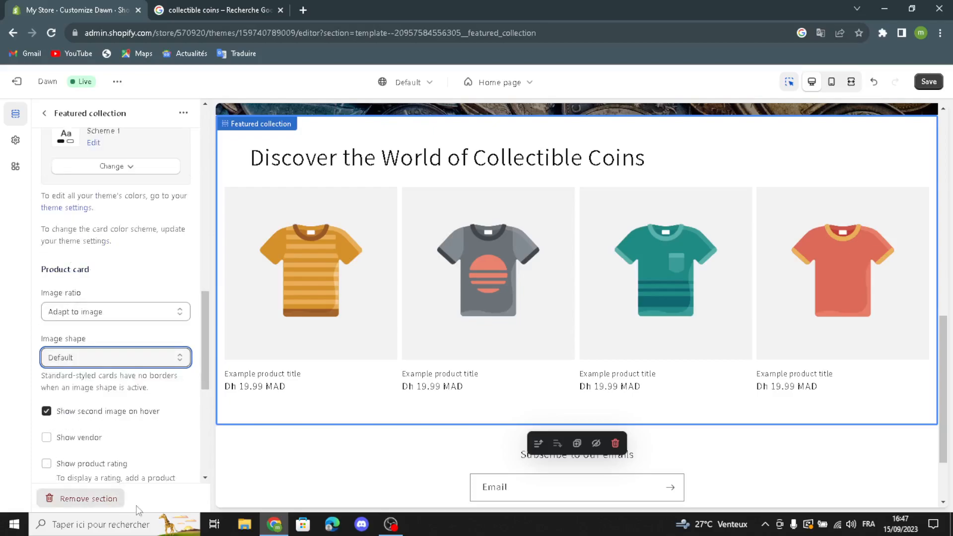
{"action": "left_click", "coordinate": [46, 437]}
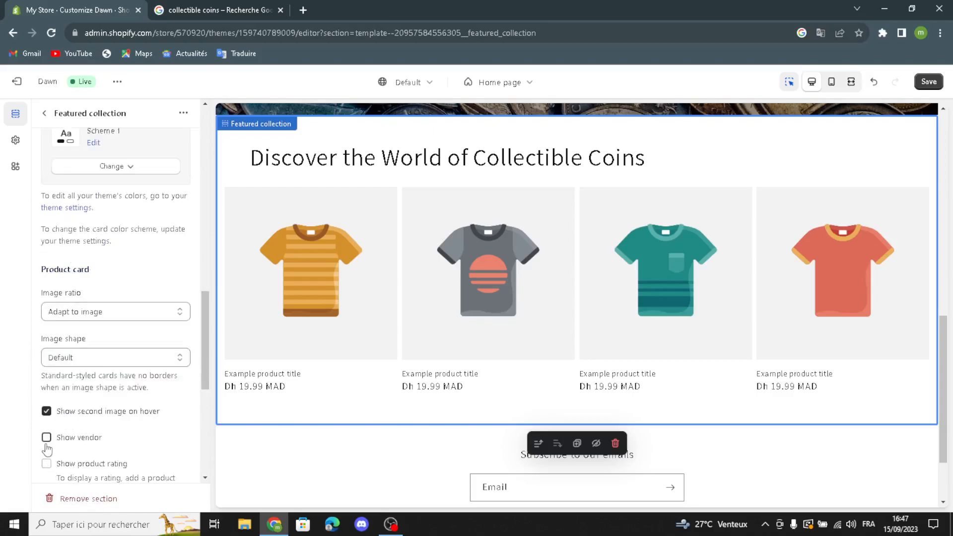
{"action": "left_click", "coordinate": [65, 474]}
{"action": "scroll", "coordinate": [70, 446], "scroll_direction": "down", "scroll_amount": 2}
{"action": "left_click", "coordinate": [47, 397]}
Enable swipe on mobile for the featured collection and return to the home page's section list
{"action": "scroll", "coordinate": [48, 407], "scroll_direction": "down", "scroll_amount": 3}
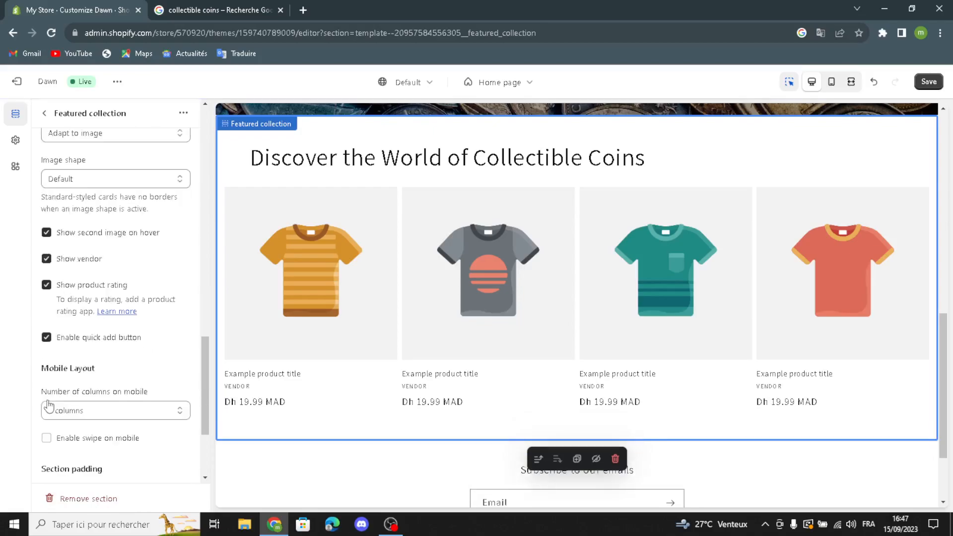
{"action": "left_click", "coordinate": [46, 319]}
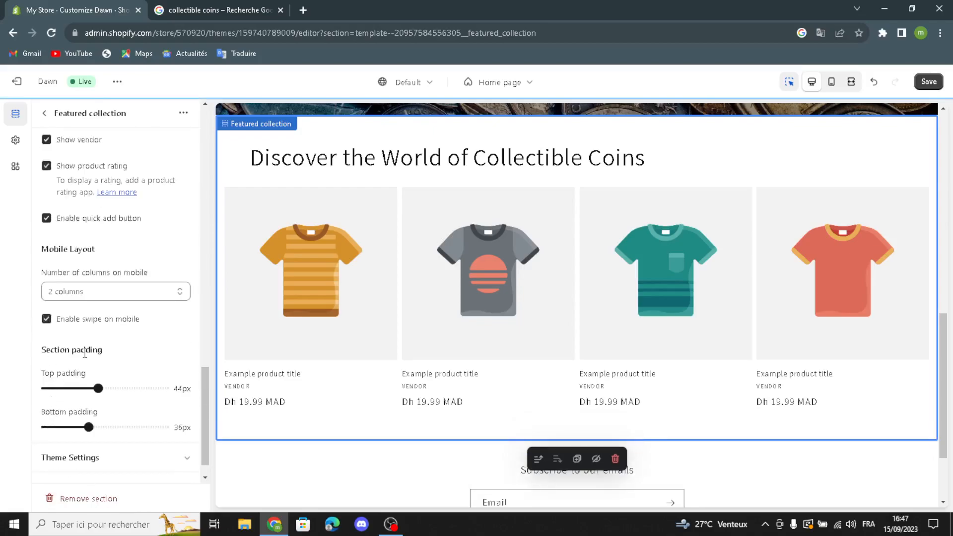
{"action": "scroll", "coordinate": [48, 407], "scroll_direction": "up", "scroll_amount": 6}
{"action": "left_click", "coordinate": [44, 113]}
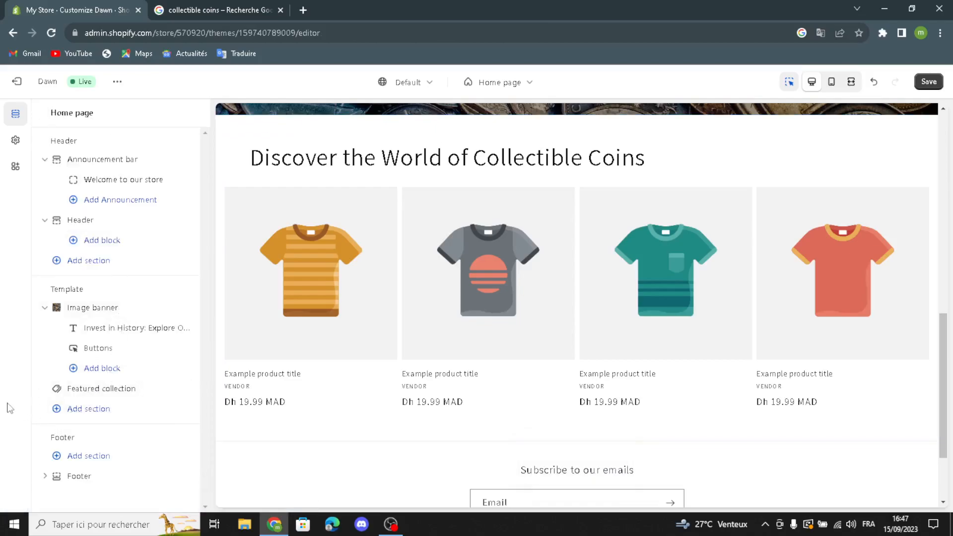
Look through the section types that can be added to the home page template, and close the list without adding one
{"action": "left_click", "coordinate": [55, 410]}
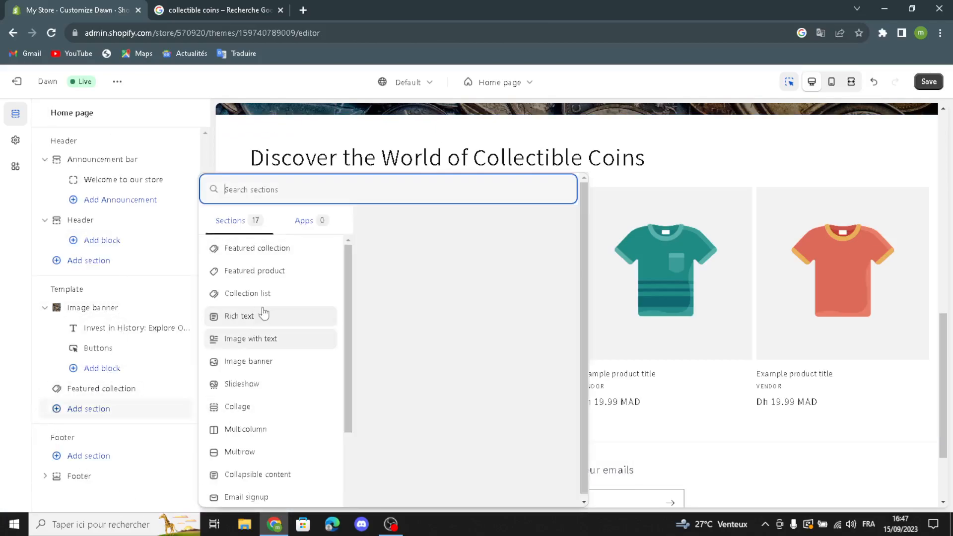
{"action": "scroll", "coordinate": [257, 422], "scroll_direction": "down", "scroll_amount": 3}
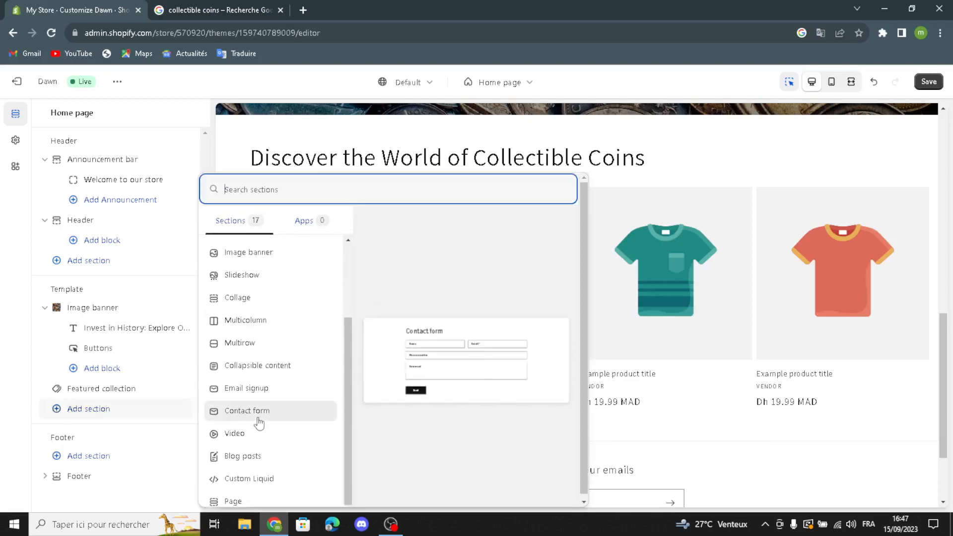
{"action": "left_click", "coordinate": [3, 420]}
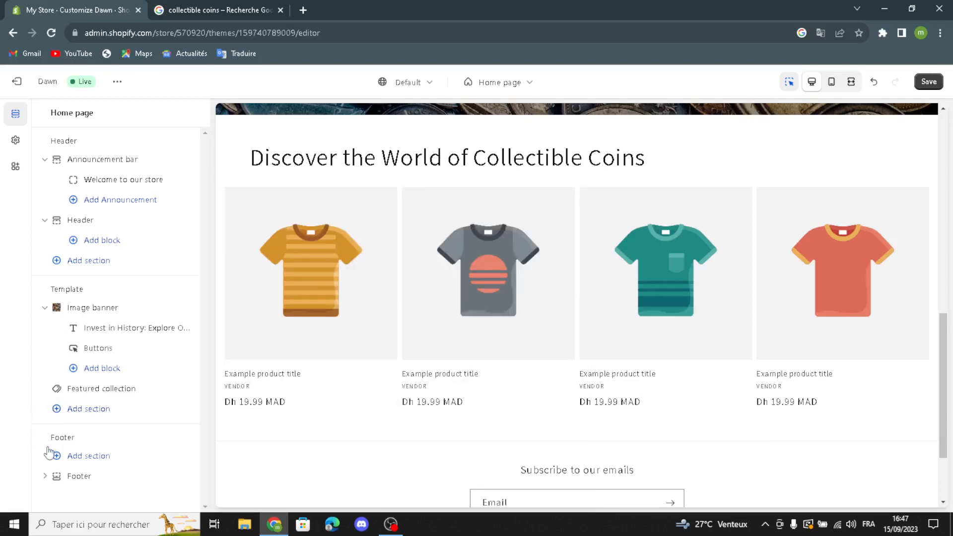
Review the footer's color scheme and email signup settings, and check the header and image banner in the preview
{"action": "left_click", "coordinate": [74, 477]}
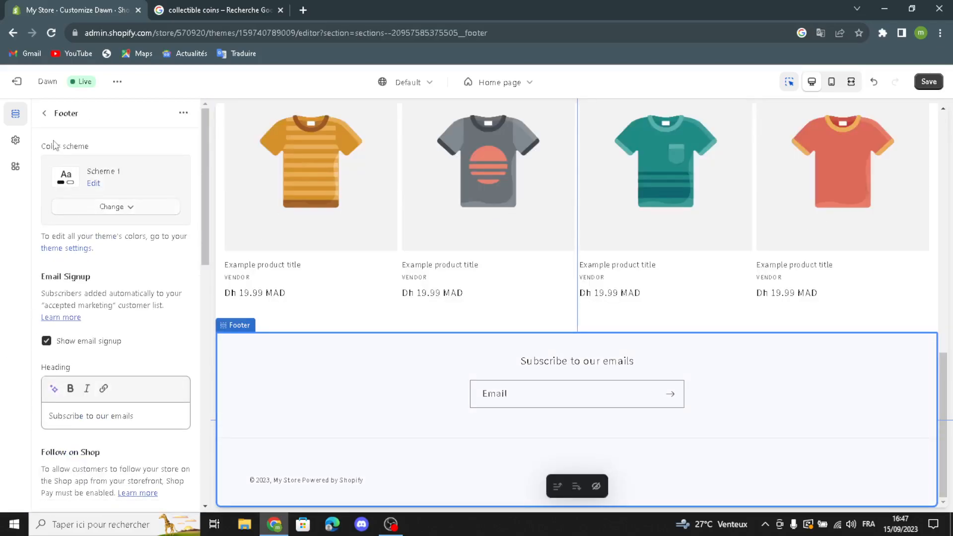
{"action": "left_click", "coordinate": [80, 206]}
{"action": "left_click", "coordinate": [80, 206]}
{"action": "scroll", "coordinate": [655, 240], "scroll_direction": "up", "scroll_amount": 10}
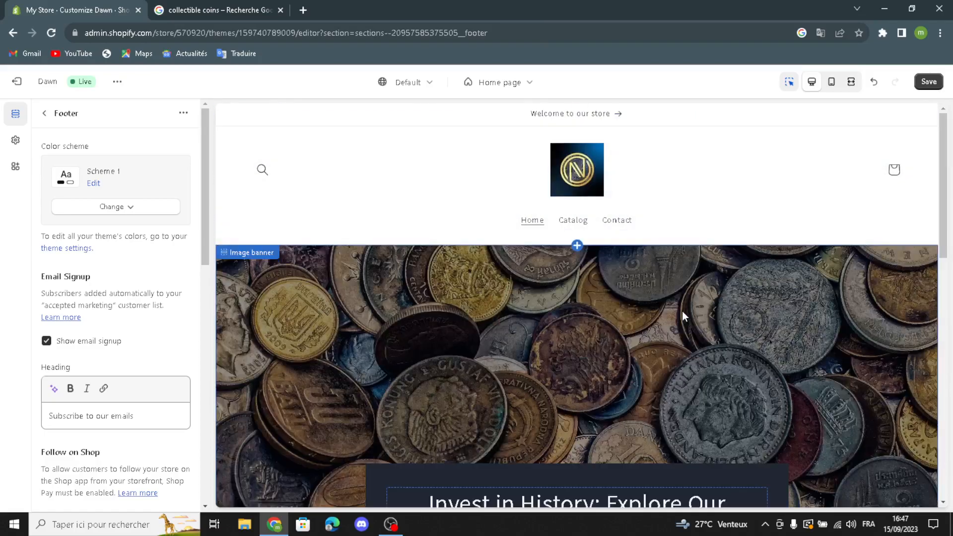
{"action": "scroll", "coordinate": [682, 311], "scroll_direction": "down", "scroll_amount": 2}
{"action": "scroll", "coordinate": [682, 310], "scroll_direction": "down", "scroll_amount": 1}
Save the Dawn theme changes, leave the theme editor and collapse the trial notice
{"action": "left_click", "coordinate": [928, 82]}
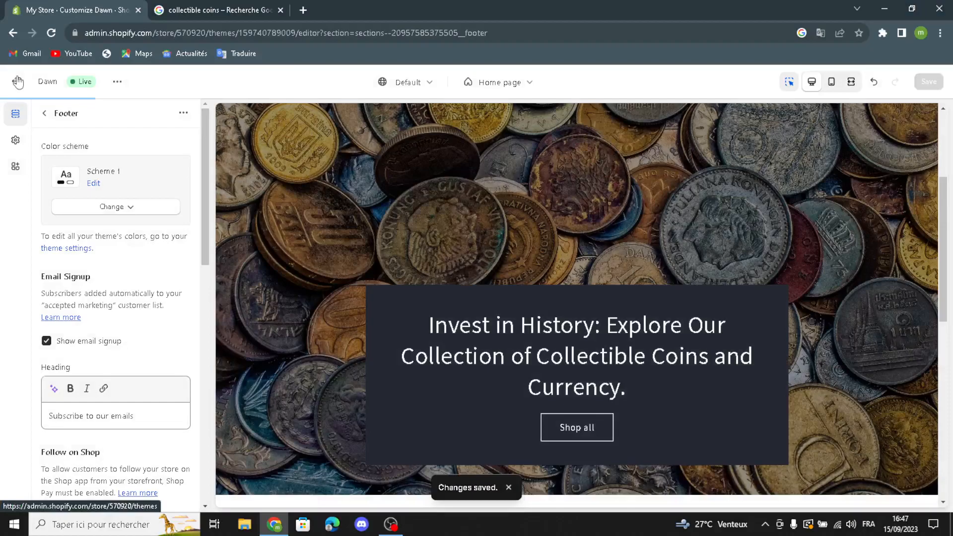
{"action": "left_click", "coordinate": [18, 82]}
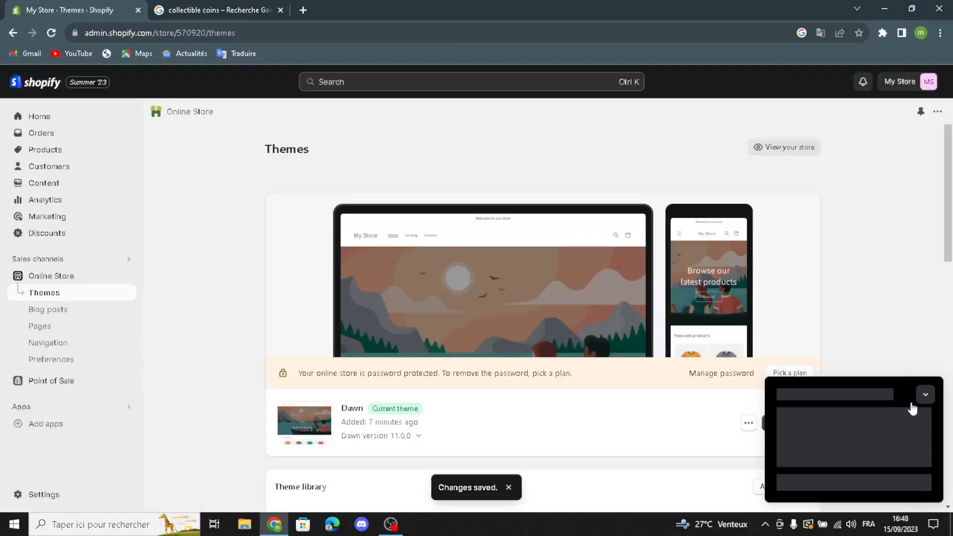
{"action": "left_click", "coordinate": [921, 399]}
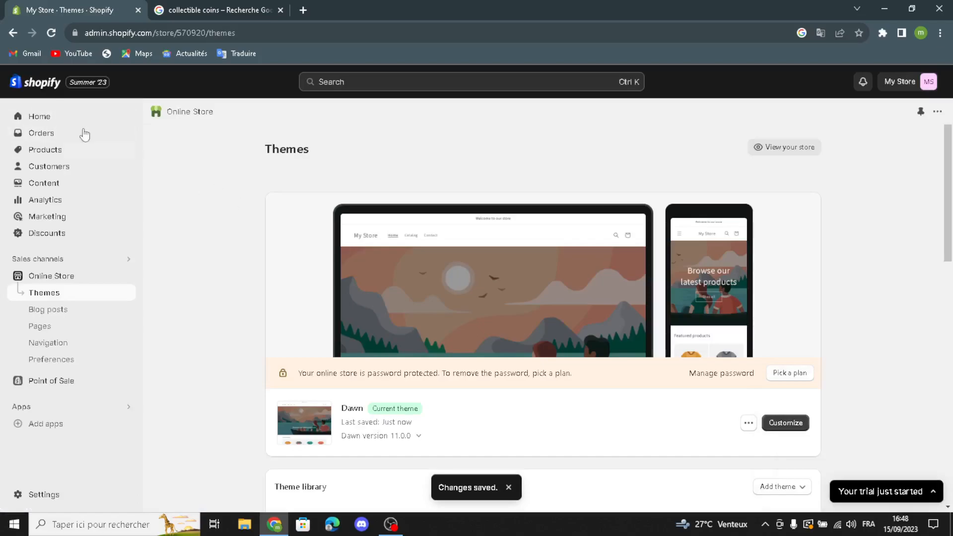
Mark the "Add your first product" task as complete in the setup guide on the admin home page
{"action": "left_click", "coordinate": [56, 119]}
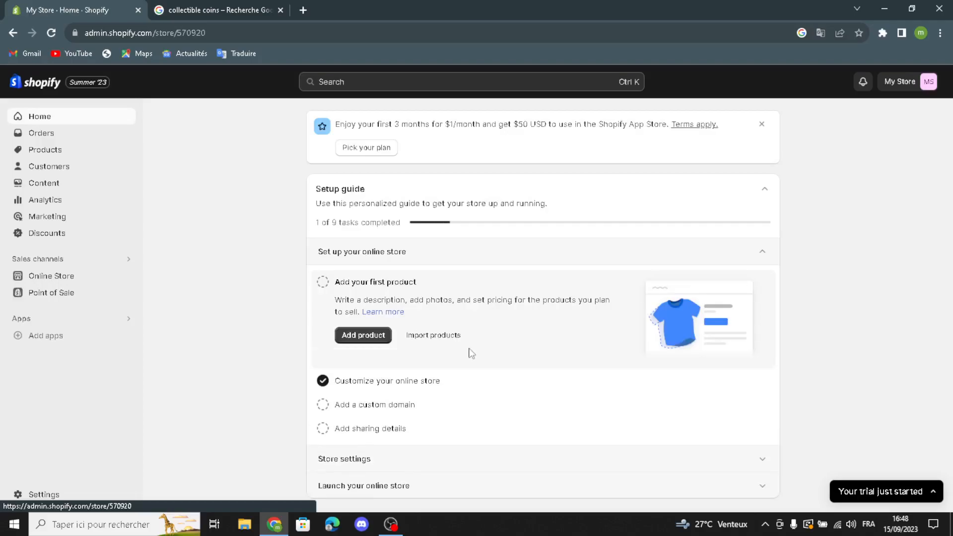
{"action": "left_click", "coordinate": [322, 281]}
Name the store "CoinTreasures" through the setup guide's store settings and save the store details
{"action": "left_click", "coordinate": [388, 461]}
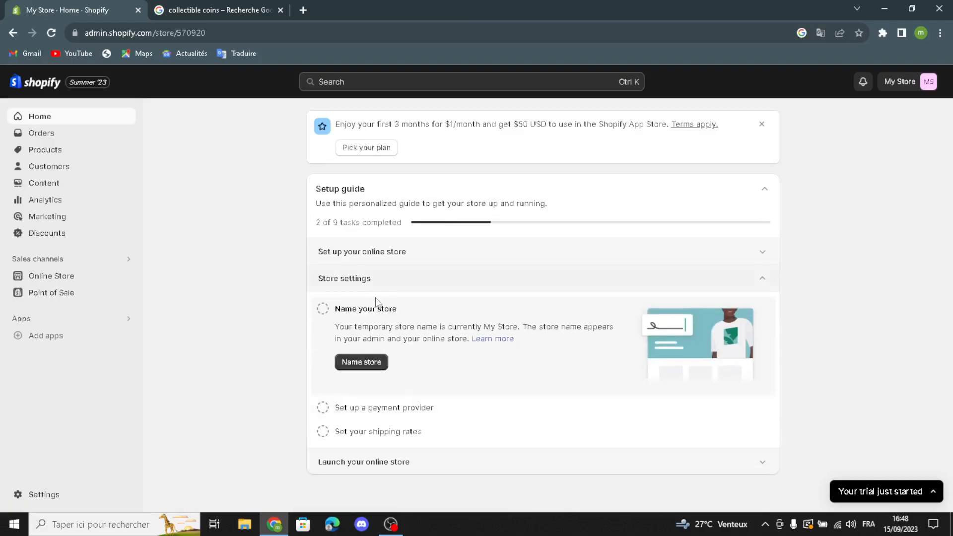
{"action": "left_click", "coordinate": [352, 364]}
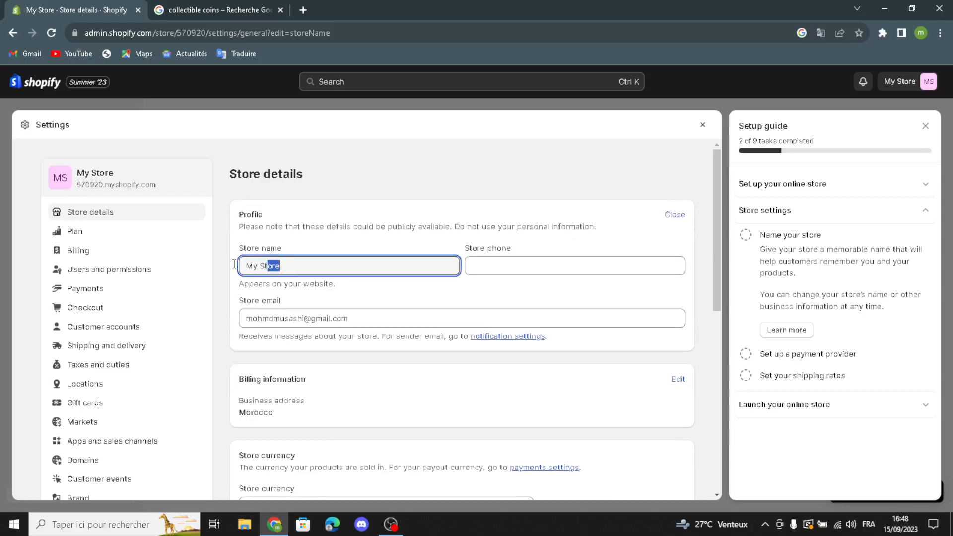
{"action": "type", "text": "CoinTreasures"}
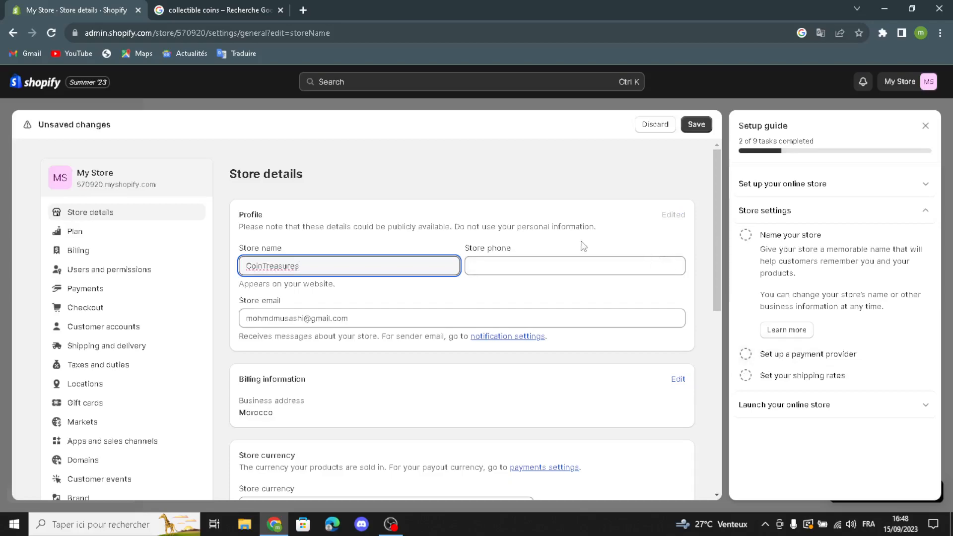
{"action": "left_click", "coordinate": [536, 270]}
{"action": "left_click", "coordinate": [365, 322]}
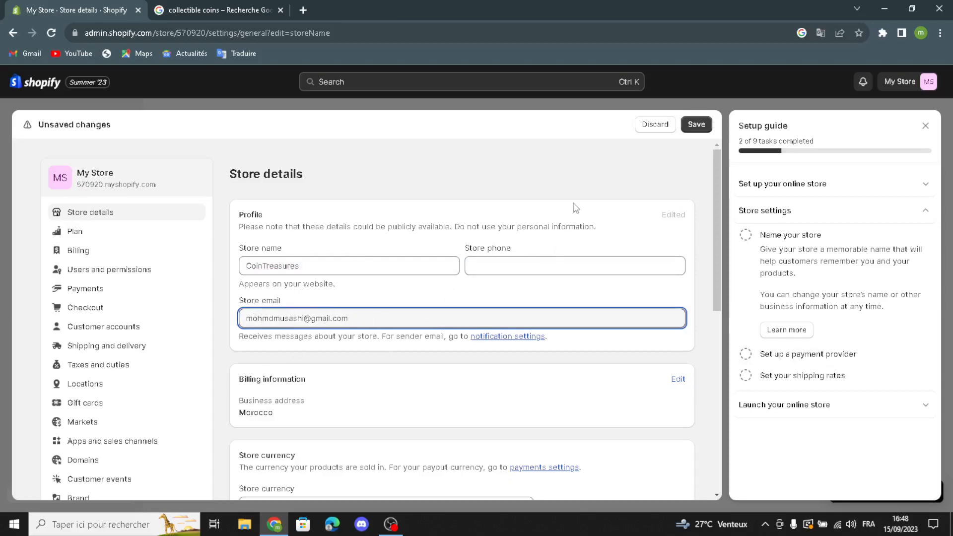
{"action": "left_click", "coordinate": [705, 130]}
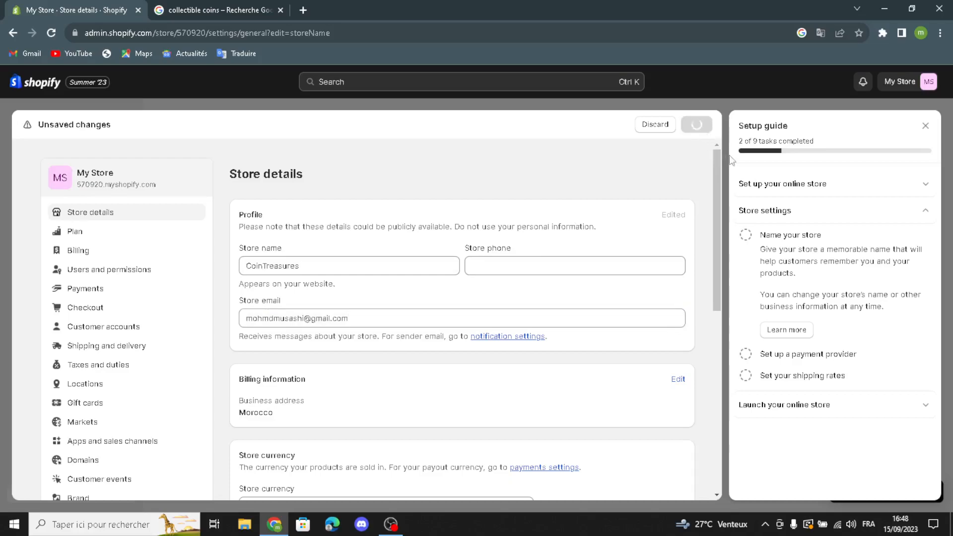
Return to the admin home page and show the setup guide's tasks for launching the online store
{"action": "left_click", "coordinate": [925, 126]}
{"action": "left_click", "coordinate": [925, 125]}
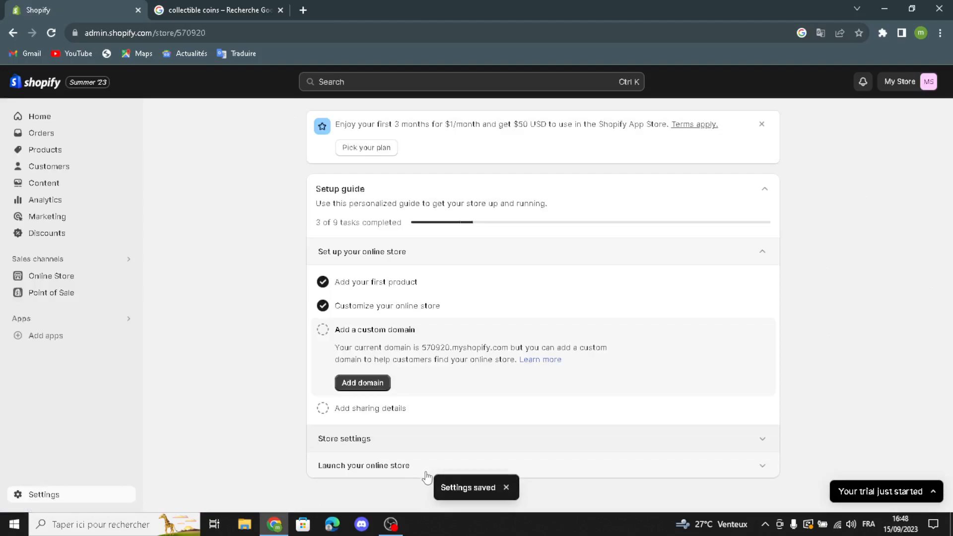
{"action": "left_click", "coordinate": [403, 483]}
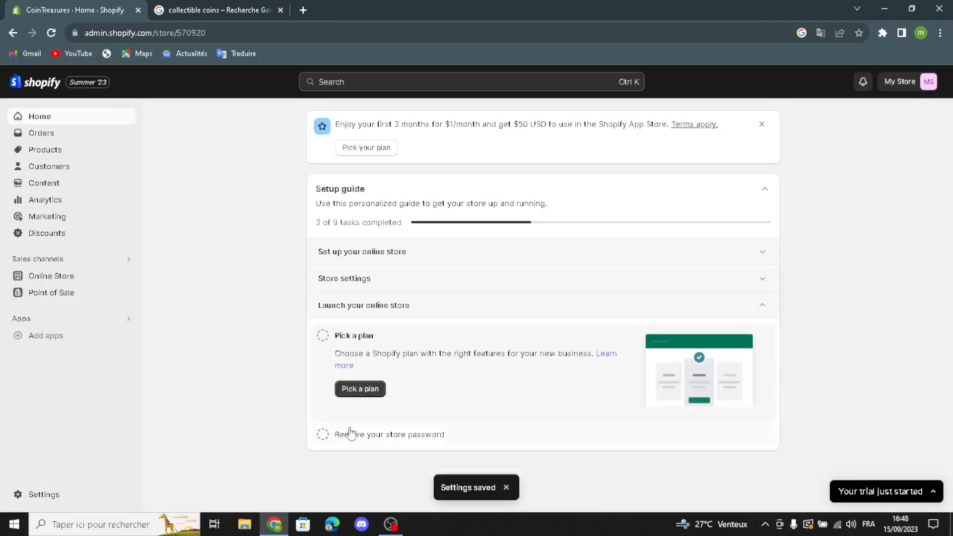